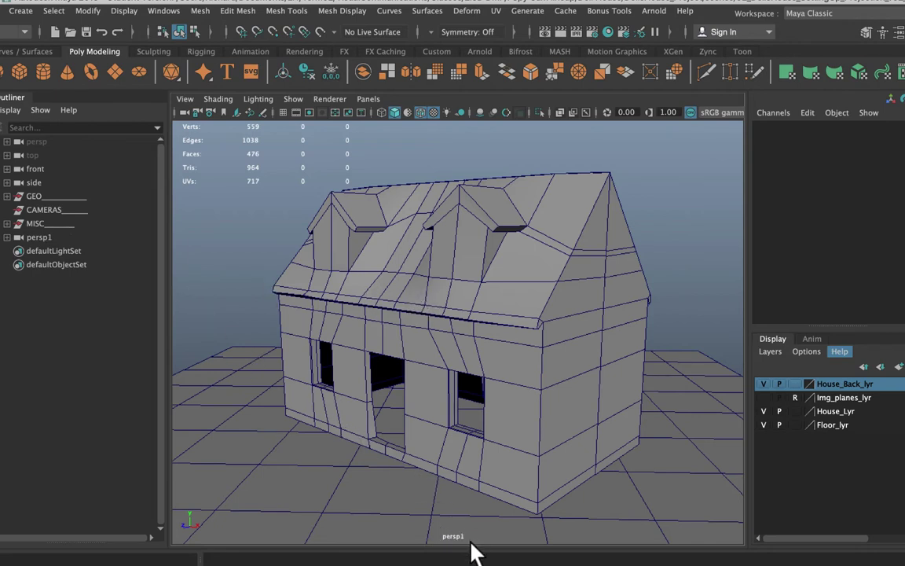
Rename the persp1 camera to HouseProjectionCam in the Outliner
double_click(39, 237)
type("HouseProje")
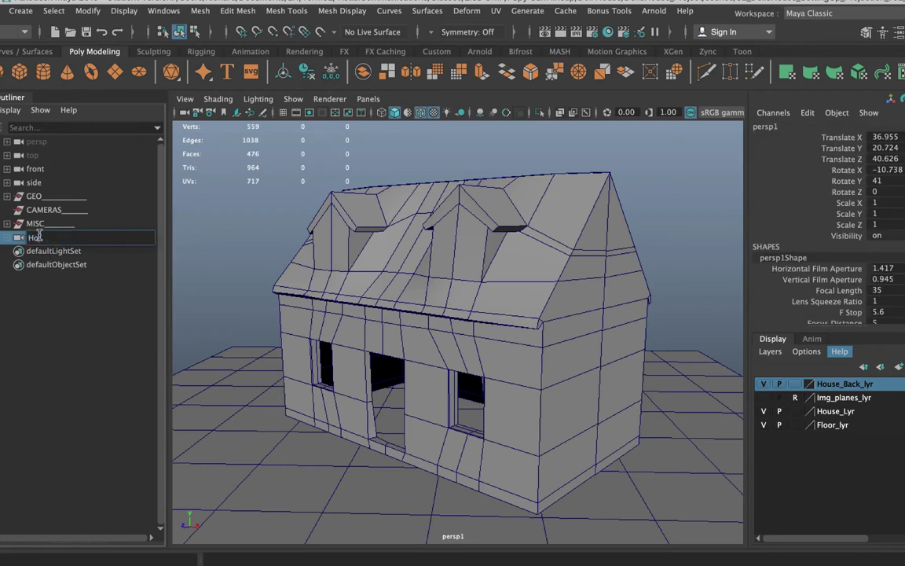
type("ctionCam")
key("Return")
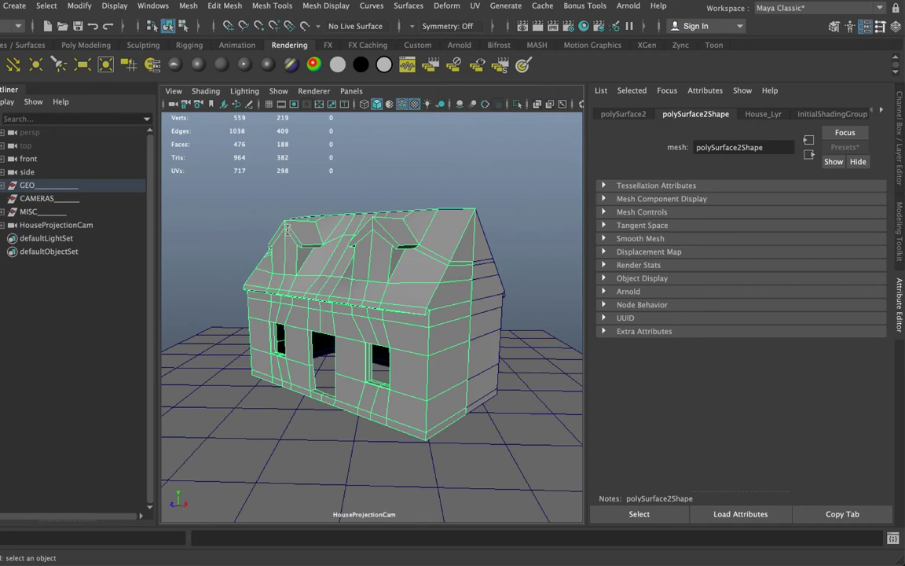
Assign a new Arnold aiStandardSurface material to the house and open texture choices for Base Color
right_click_drag(296, 145, 320, 487)
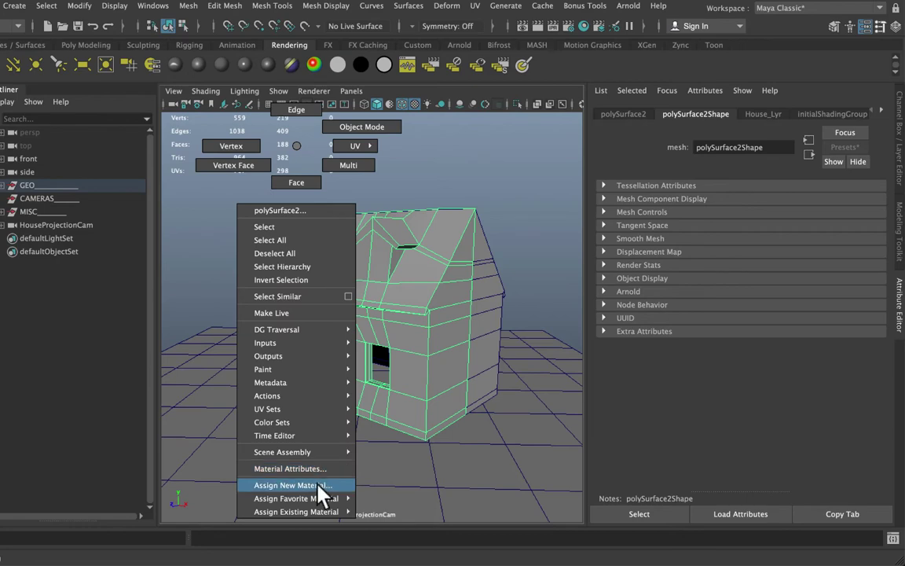
left_click(322, 486)
left_click(326, 177)
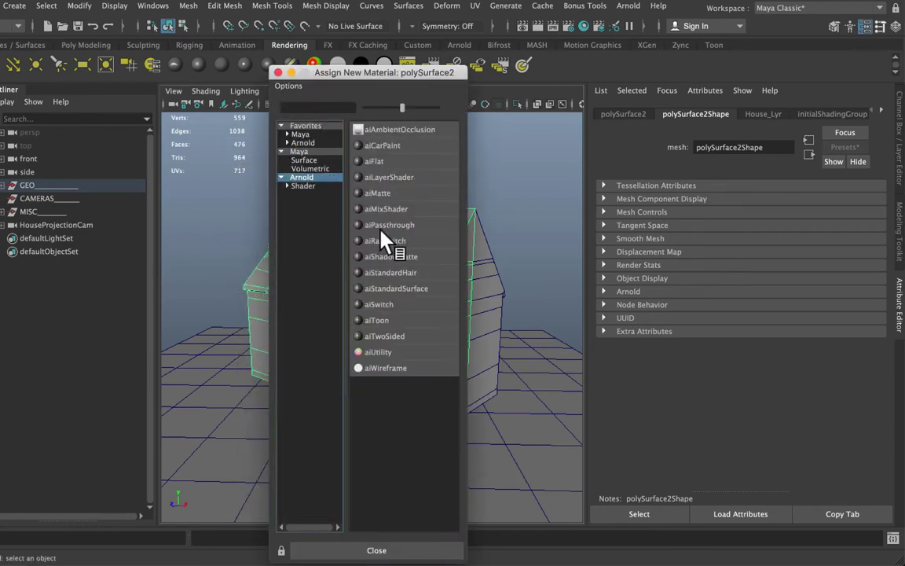
left_click(391, 288)
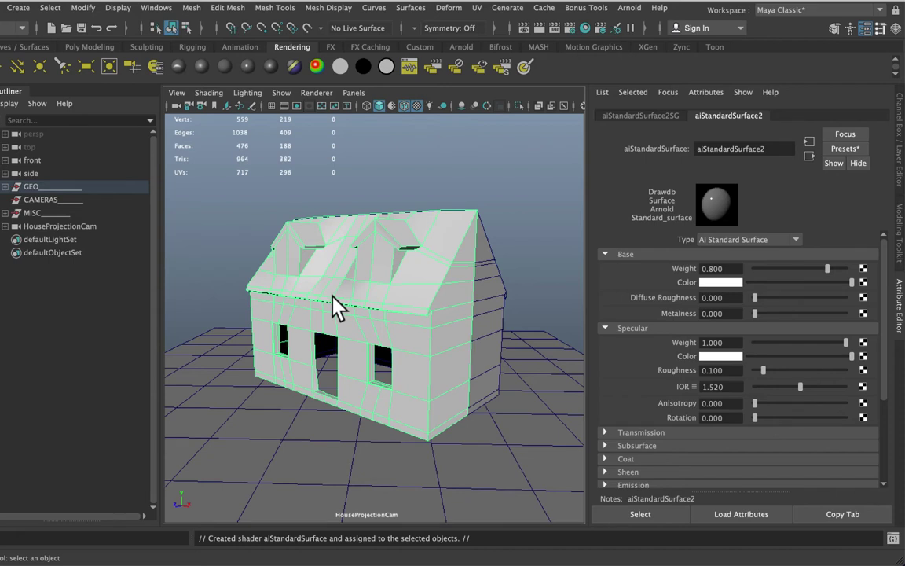
left_click(864, 282)
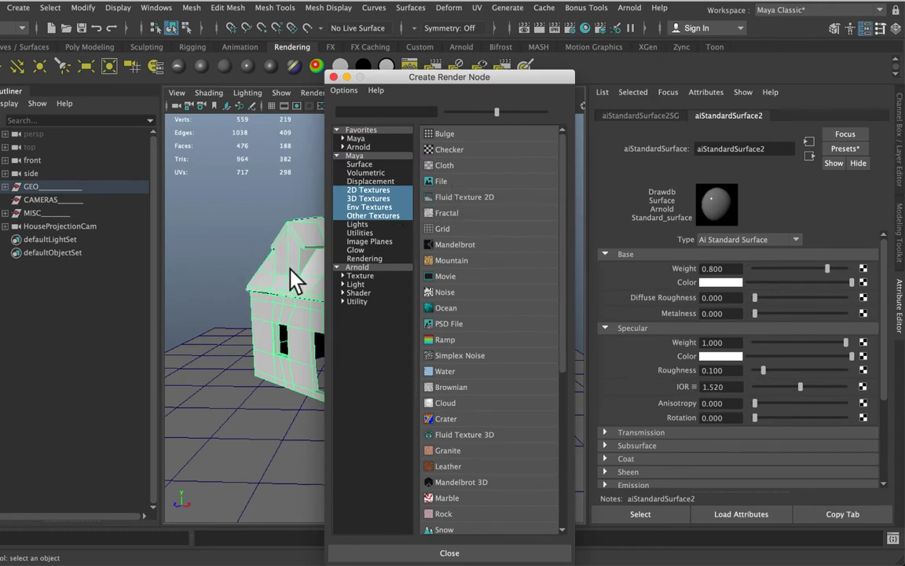
Create a File texture as a projection on the base colour, adding projection3
right_click(459, 180)
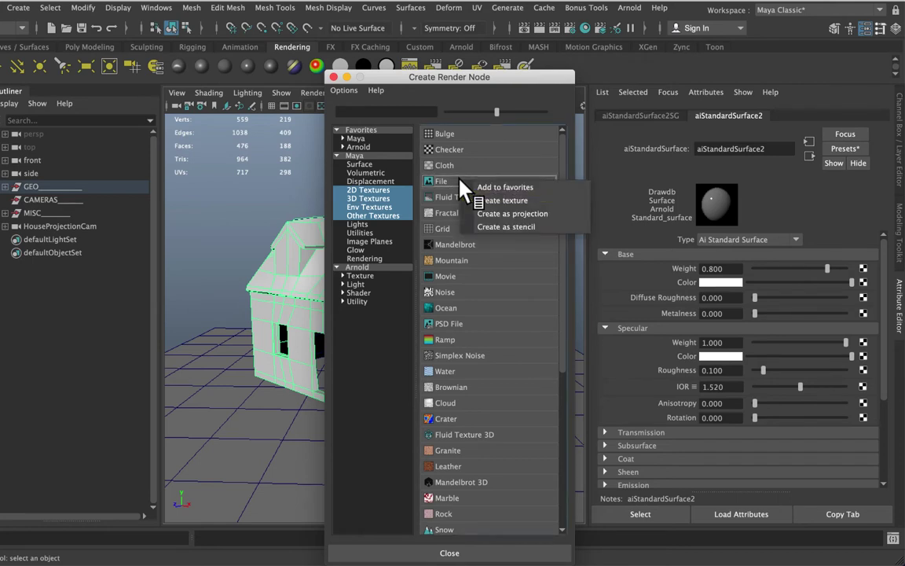
left_click(483, 214)
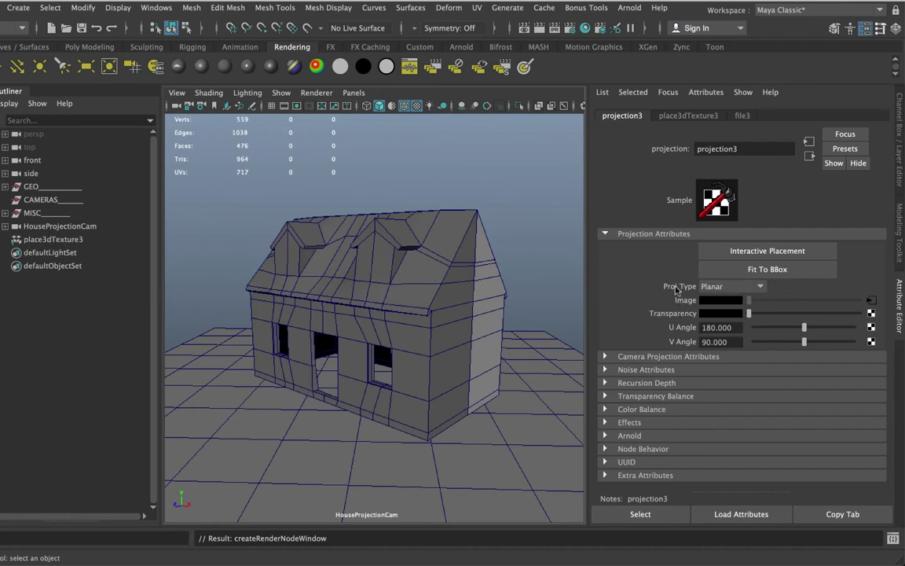
Set projection3 to Perspective type linked to HouseProjectionCamShape, then open its file3 texture
left_click(751, 287)
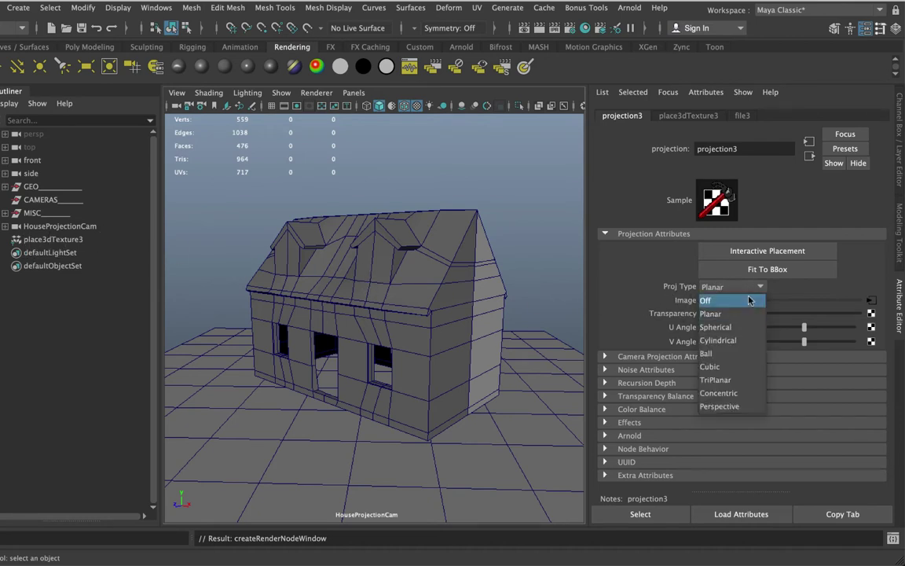
left_click(749, 407)
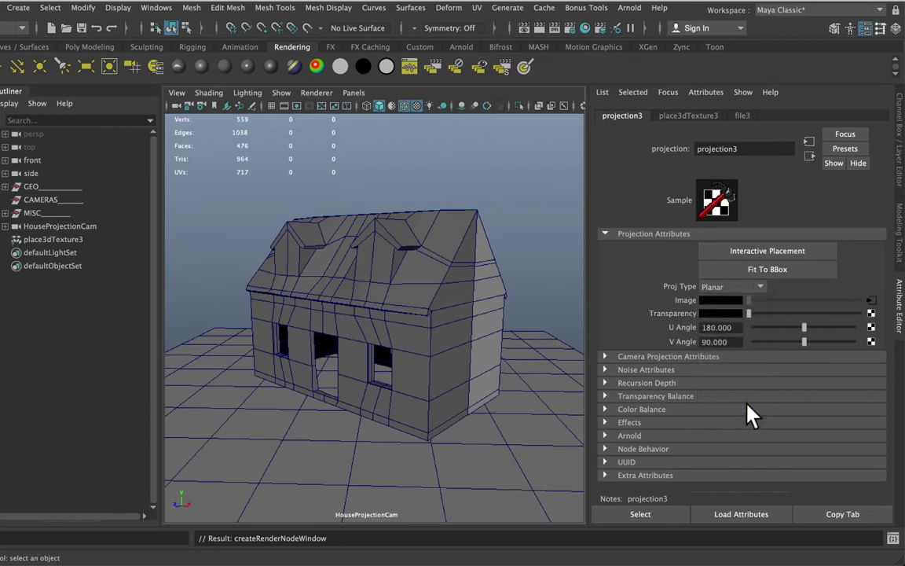
left_click(682, 358)
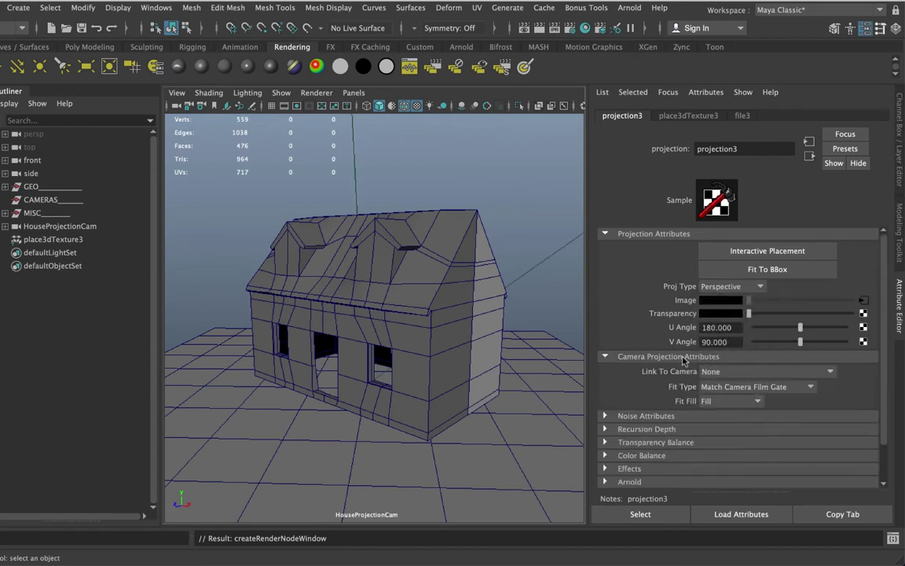
left_click(749, 373)
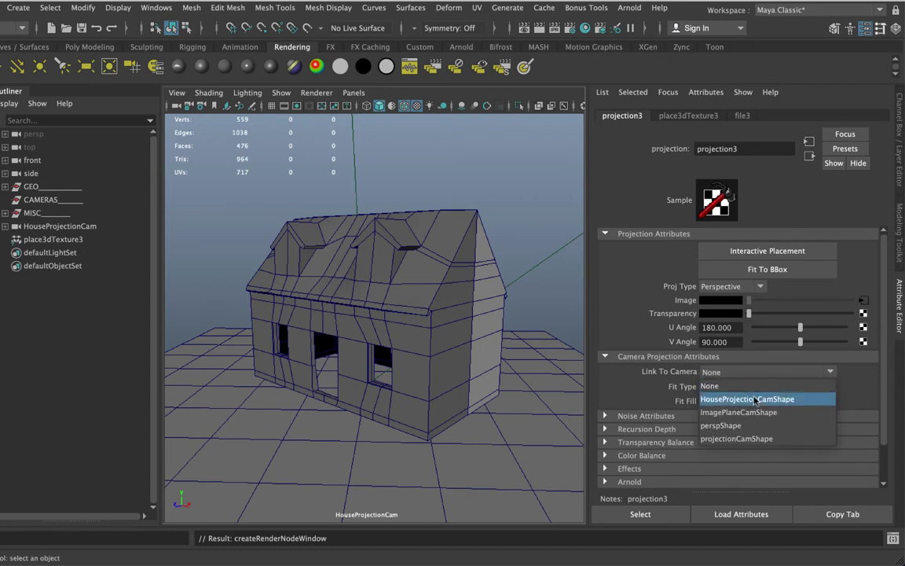
left_click(755, 400)
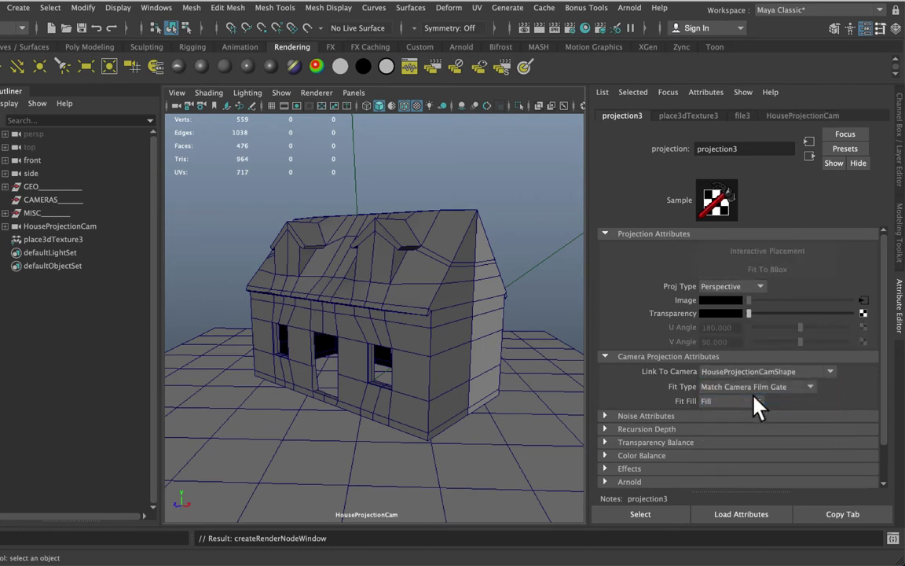
left_click(863, 300)
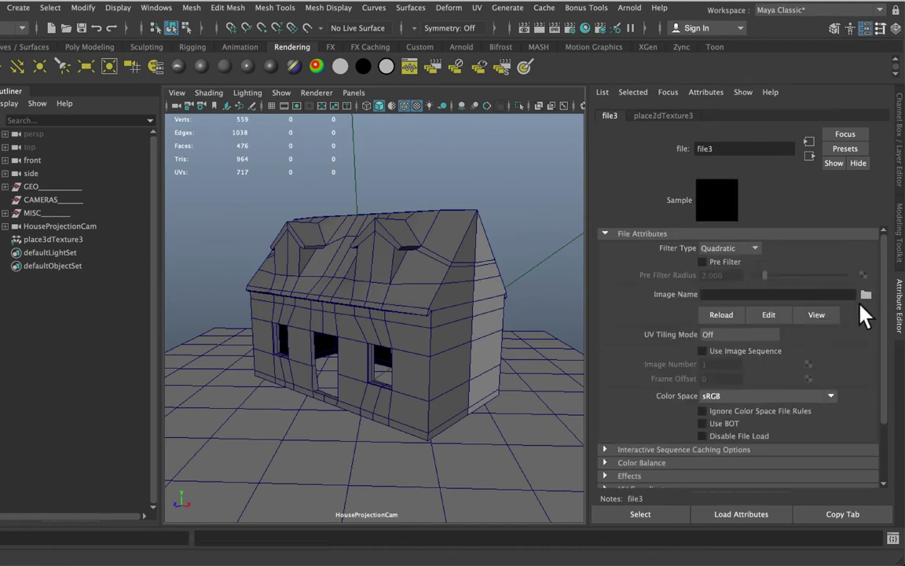
Load House.tif from sourceimages/CleanPlates as the file3 image
left_click(865, 296)
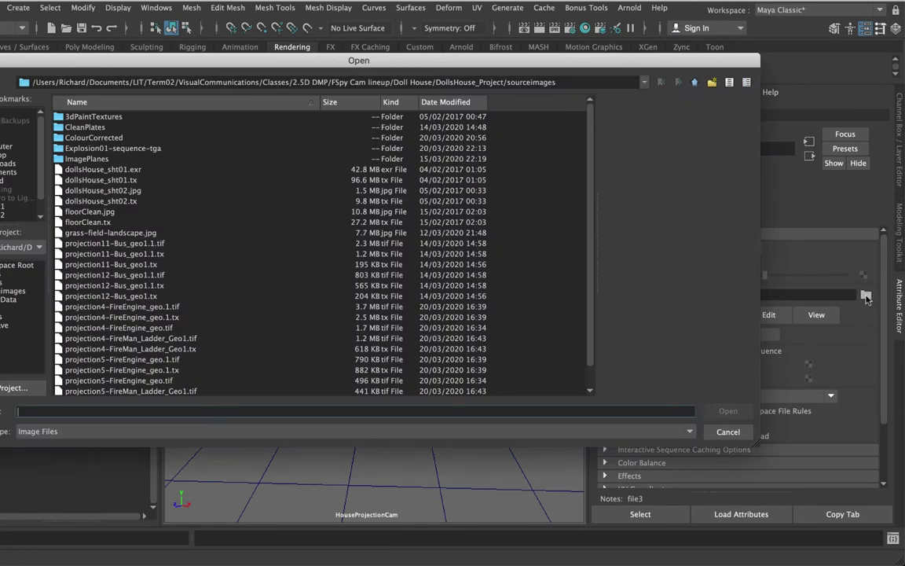
double_click(84, 126)
scroll(118, 293, "down", 3)
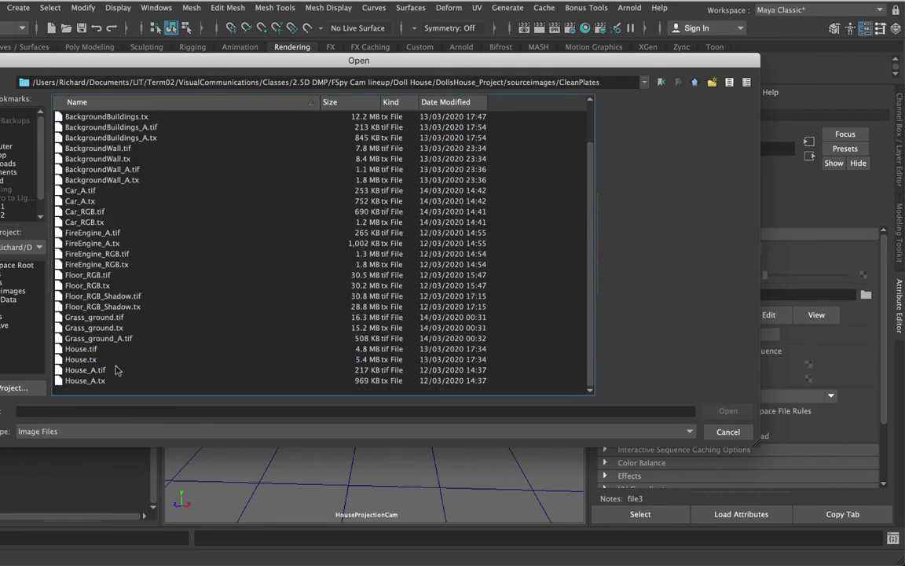
left_click(101, 349)
left_click(728, 411)
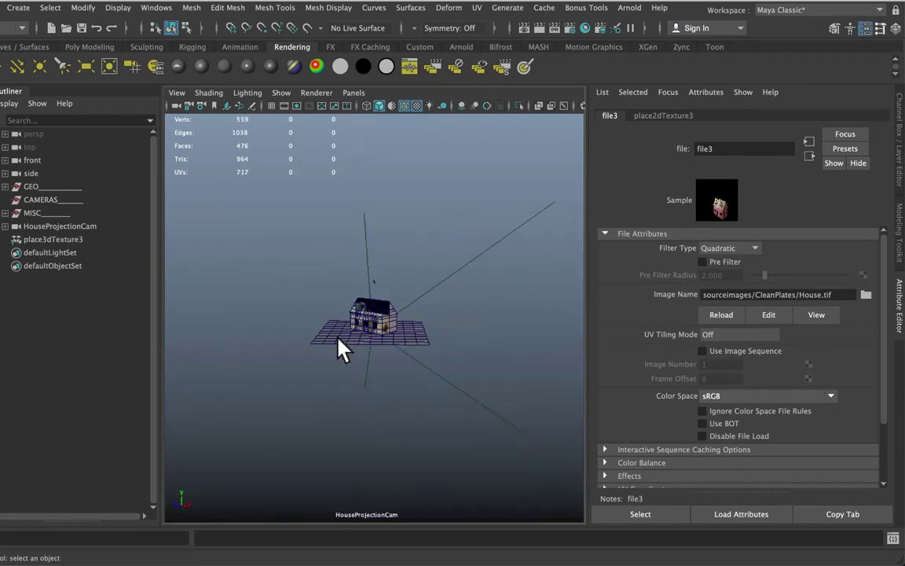
Orbit, pan and dolly in close to inspect the projected photo on the house's walls and roof
left_click_drag(363, 327, 394, 297, "alt")
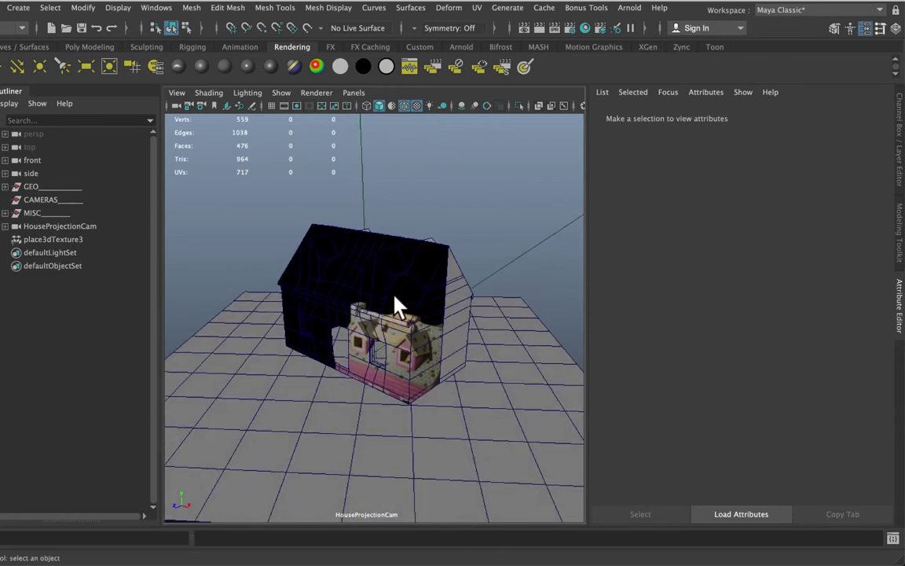
middle_click_drag(396, 304, 418, 366, "alt")
left_click_drag(424, 400, 418, 425, "alt")
middle_click_drag(418, 424, 428, 422, "alt")
right_click_drag(428, 421, 422, 428, "alt")
left_click_drag(422, 428, 404, 418, "alt")
mouse_move(404, 418)
middle_mouse_down("alt")
mouse_move(398, 404)
mouse_move(406, 413)
middle_mouse_up("alt")
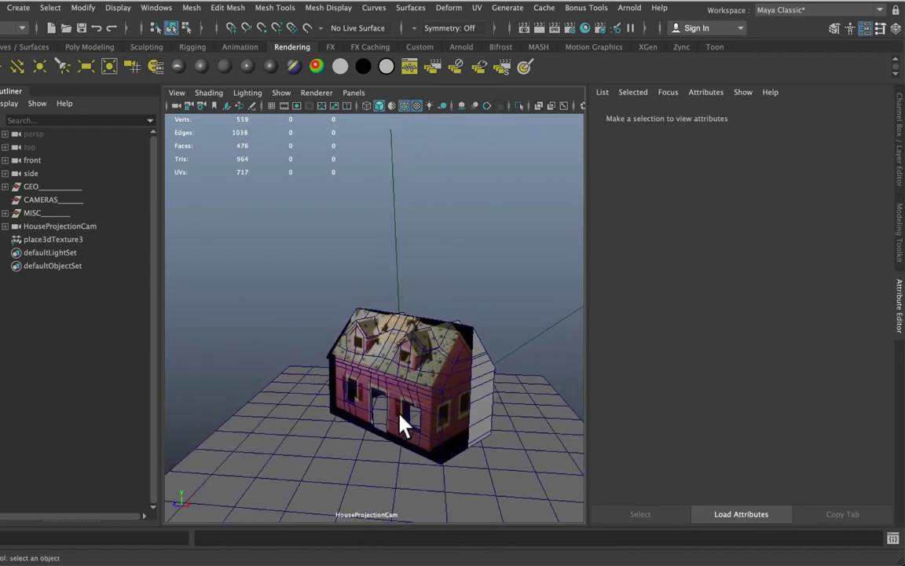
left_click_drag(404, 424, 394, 415, "alt")
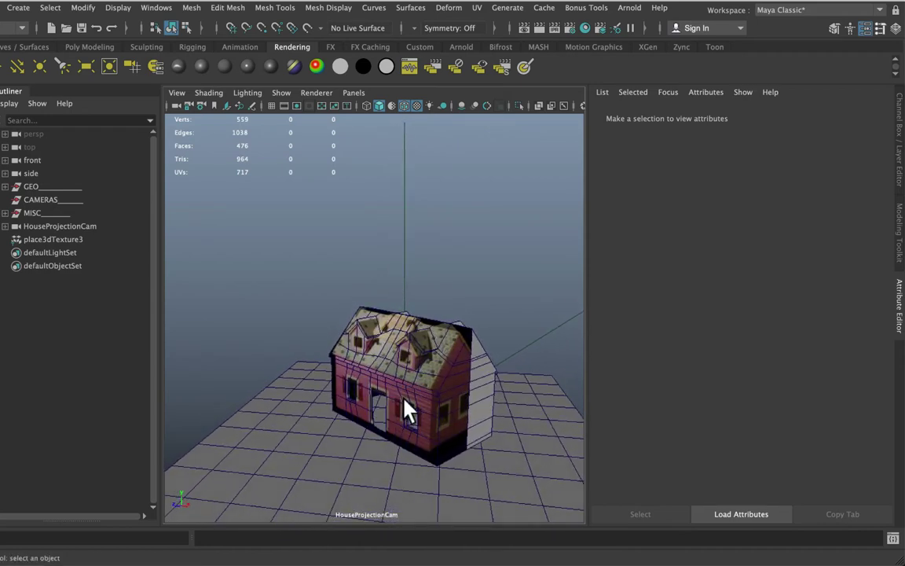
middle_click_drag(404, 400, 403, 407, "alt")
left_click_drag(402, 405, 418, 427, "alt")
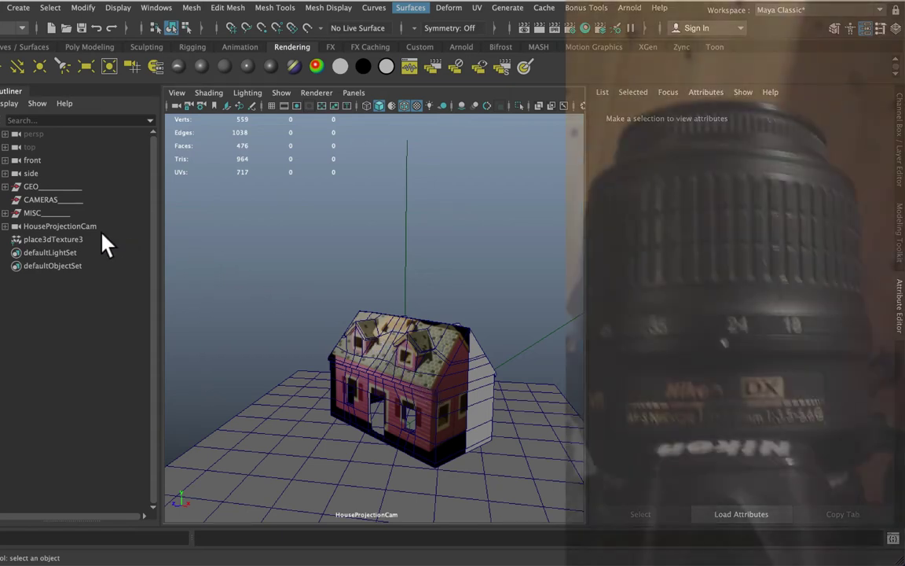
Set HouseProjectionCam's focal length to 24 and lock the Focal Length attribute
left_click(98, 225)
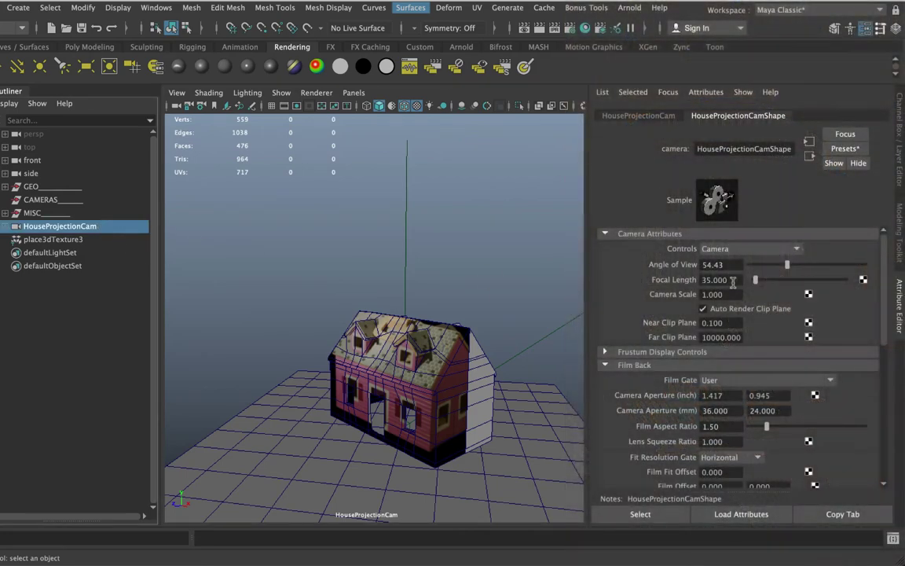
left_click(732, 281)
type("24")
key("Return")
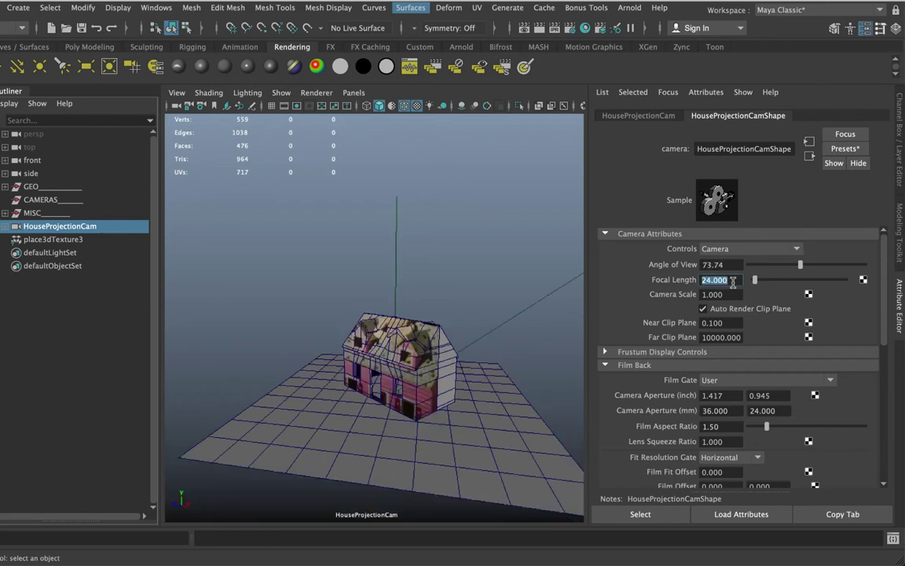
left_click(714, 280)
right_click(723, 281)
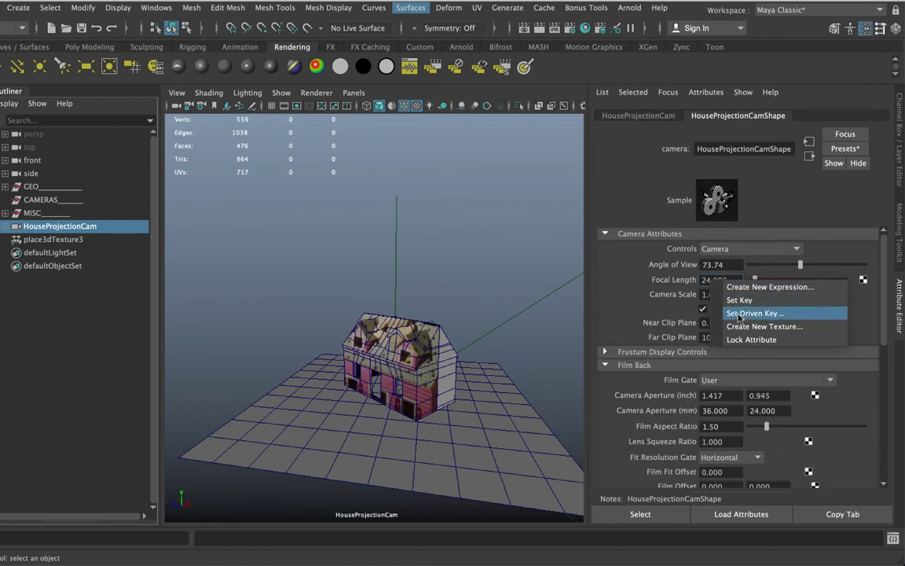
left_click(751, 339)
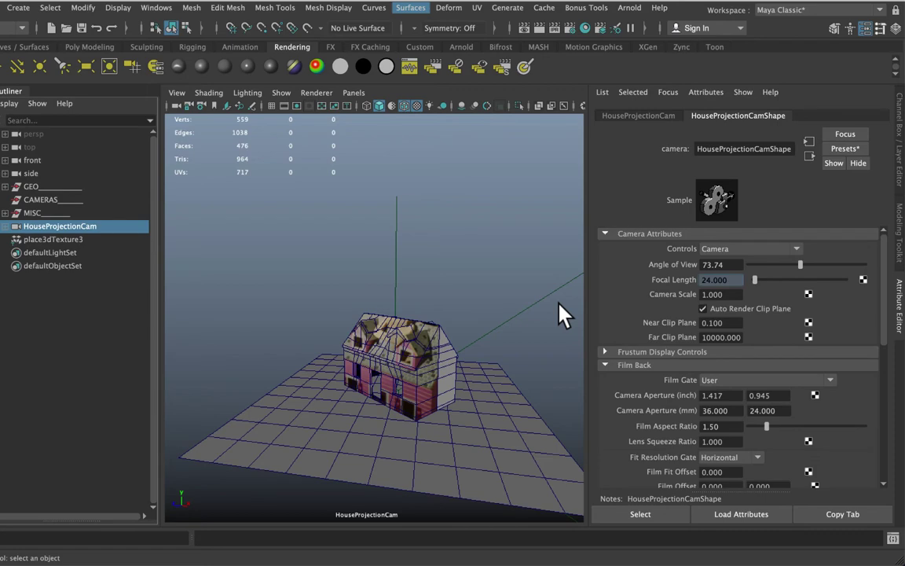
Tumble, track and dolly HouseProjectionCam until the projected house photo lines up with the model
left_click_drag(564, 314, 463, 330, "alt")
middle_click_drag(460, 360, 439, 339, "alt")
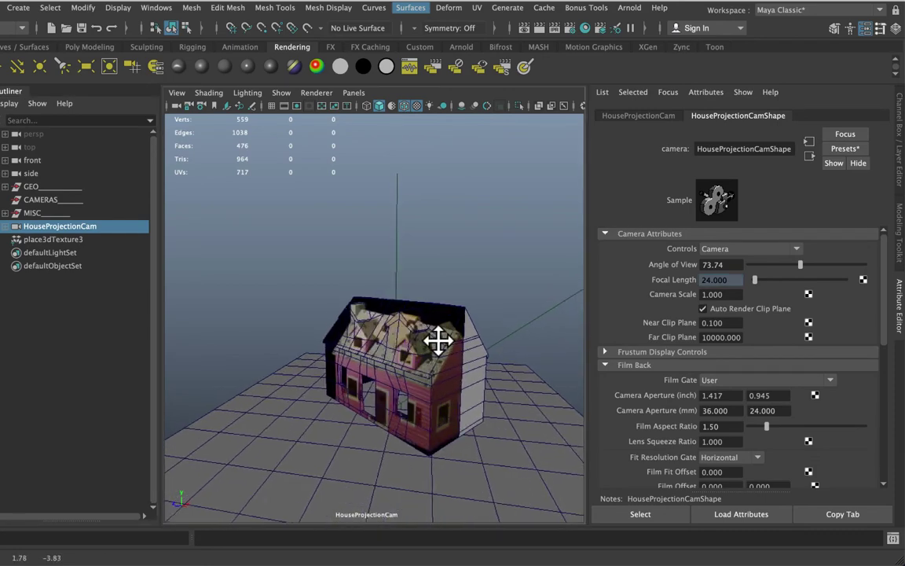
right_click_drag(439, 339, 456, 374, "alt")
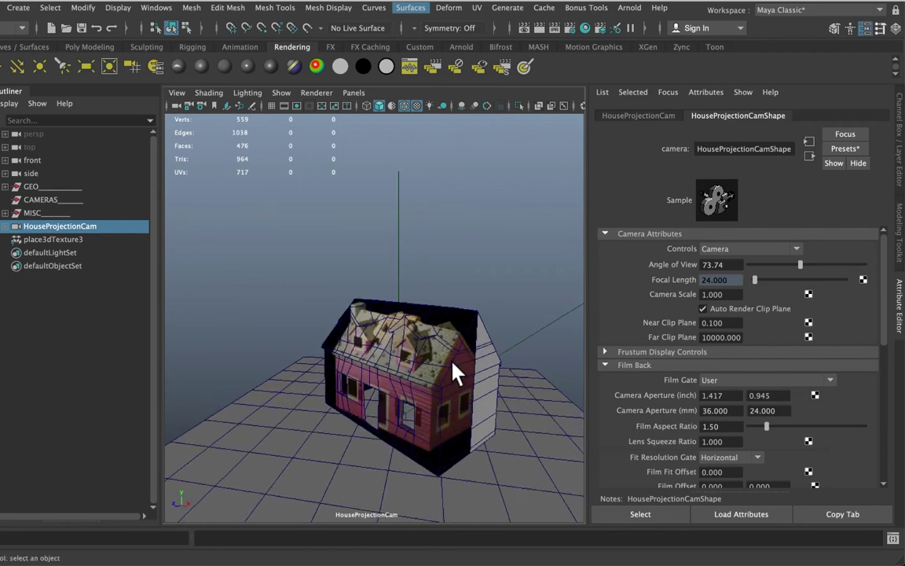
mouse_move(456, 373)
left_mouse_down("alt")
mouse_move(459, 361)
mouse_move(449, 363)
mouse_move(457, 357)
left_mouse_up("alt")
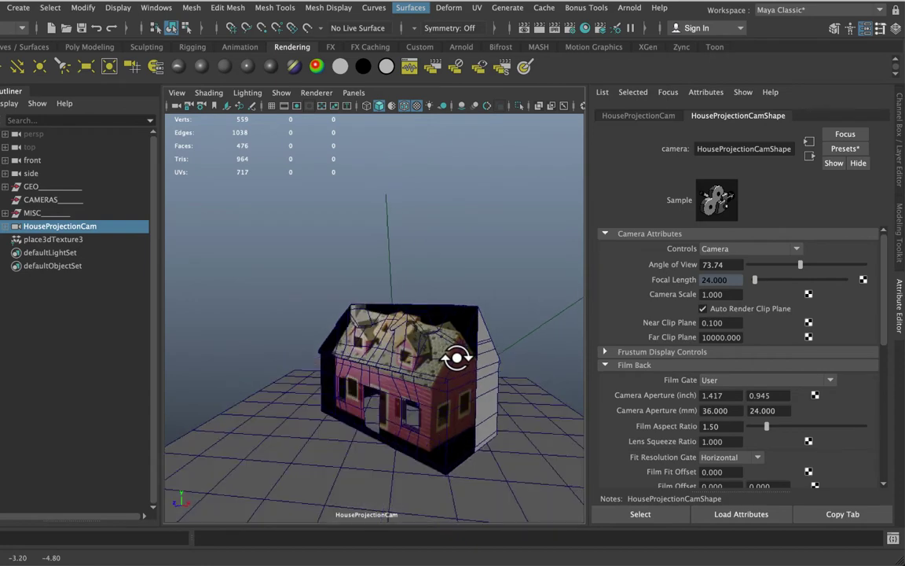
right_click_drag(457, 357, 414, 363, "alt")
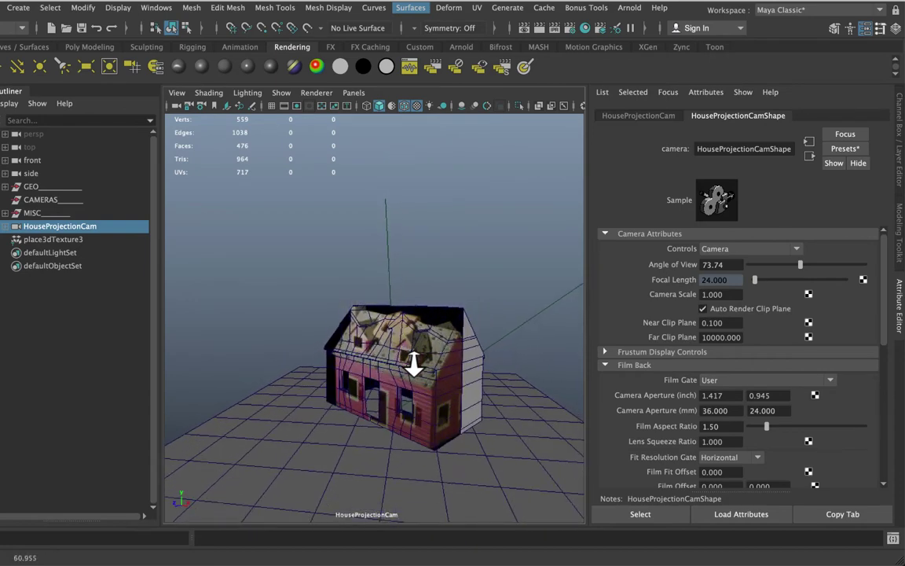
left_click_drag(414, 363, 420, 369, "alt")
mouse_move(420, 369)
right_mouse_down("alt")
mouse_move(441, 371)
mouse_move(422, 363)
mouse_move(426, 371)
right_mouse_up("alt")
mouse_move(427, 372)
left_mouse_down("alt")
mouse_move(423, 361)
mouse_move(422, 375)
mouse_move(417, 368)
left_mouse_up("alt")
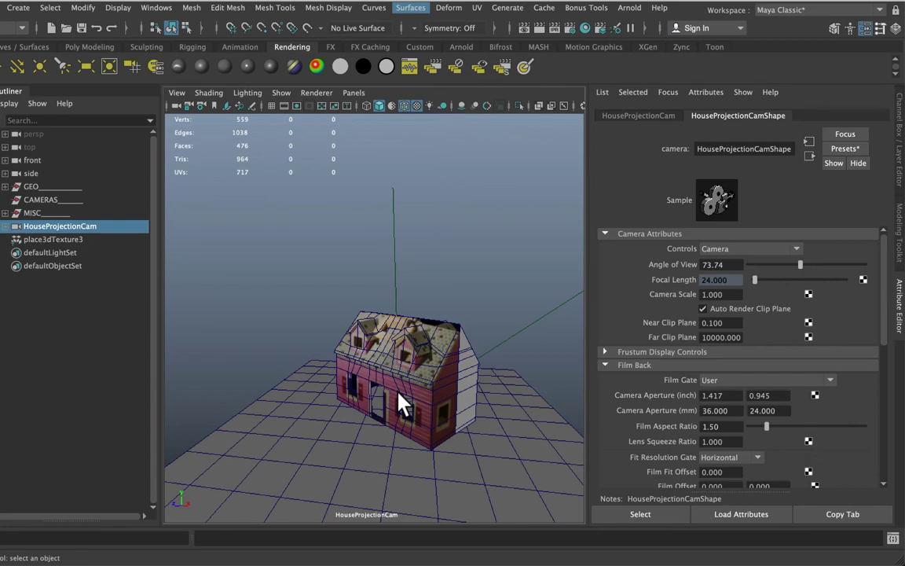
right_click_drag(400, 404, 392, 385, "alt")
left_click_drag(386, 430, 414, 427, "alt")
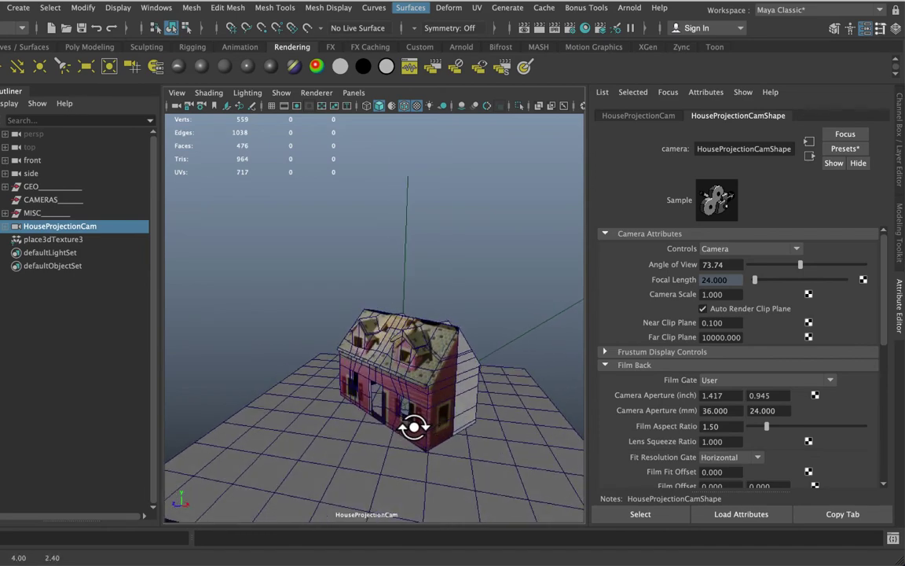
middle_click_drag(417, 438, 412, 422, "alt")
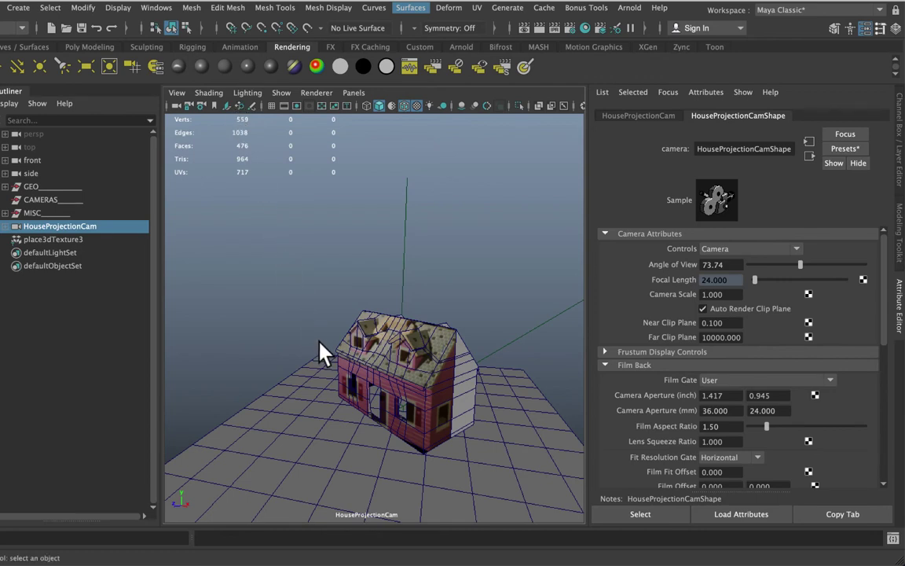
Use 2D Pan/Zoom to enlarge and frame the textured house in the projection camera view
key("backslash")
middle_click_drag(319, 347, 323, 317)
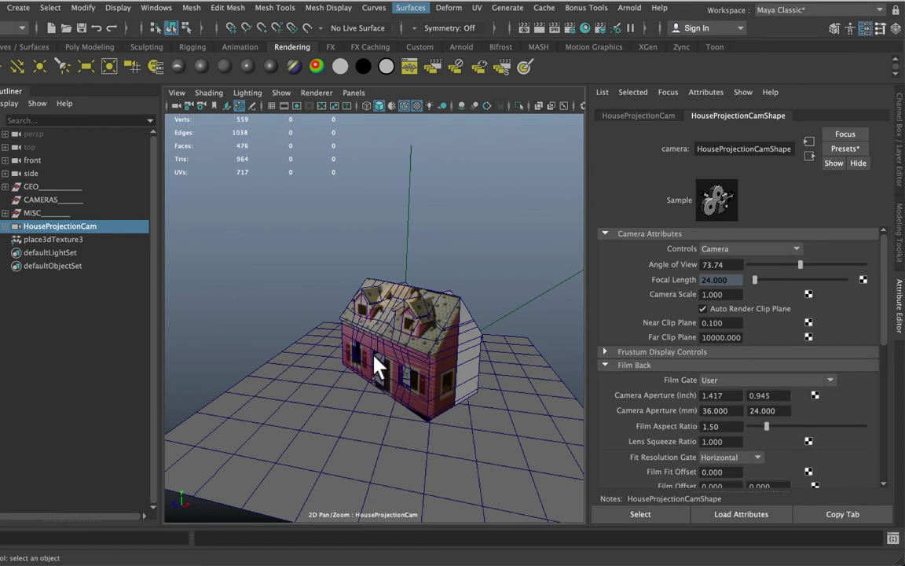
right_click_drag(375, 366, 561, 321)
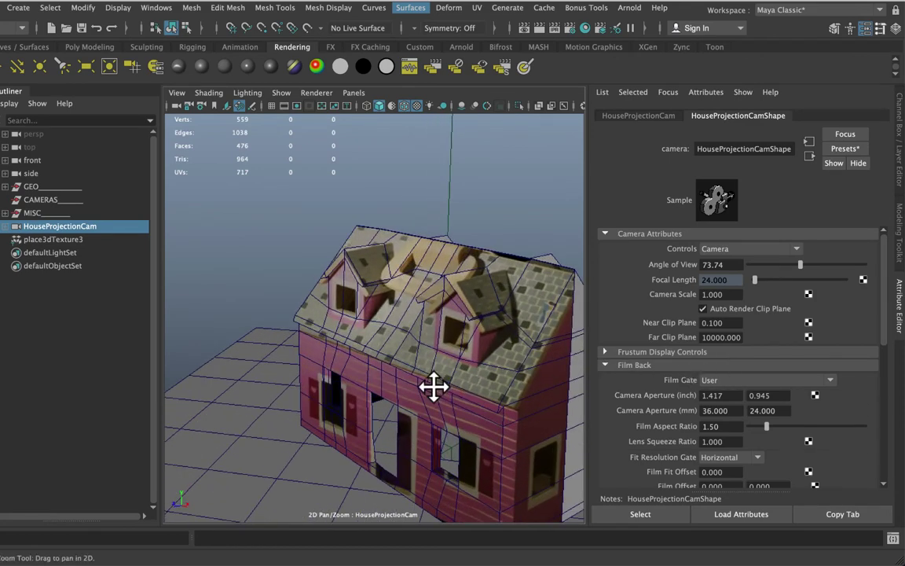
middle_click_drag(432, 385, 388, 321)
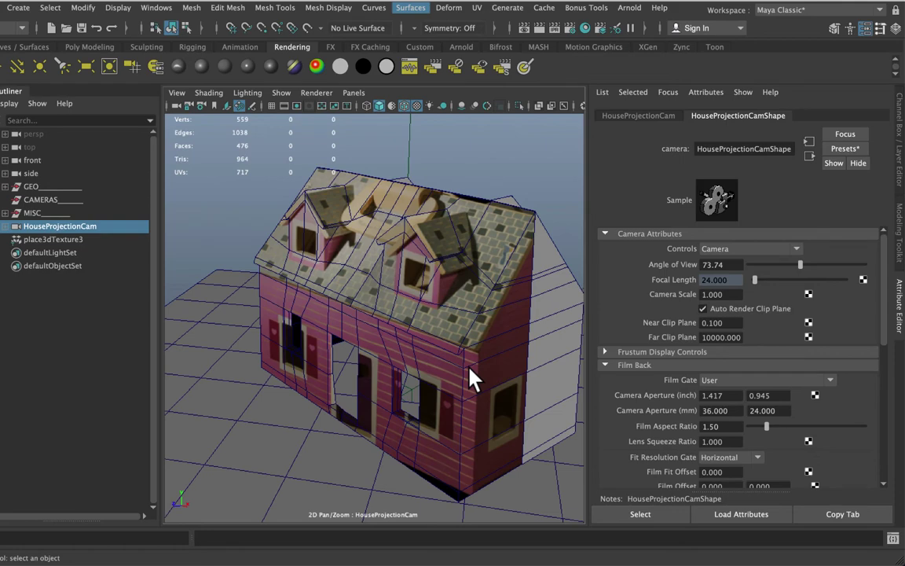
middle_click_drag(469, 379, 438, 351)
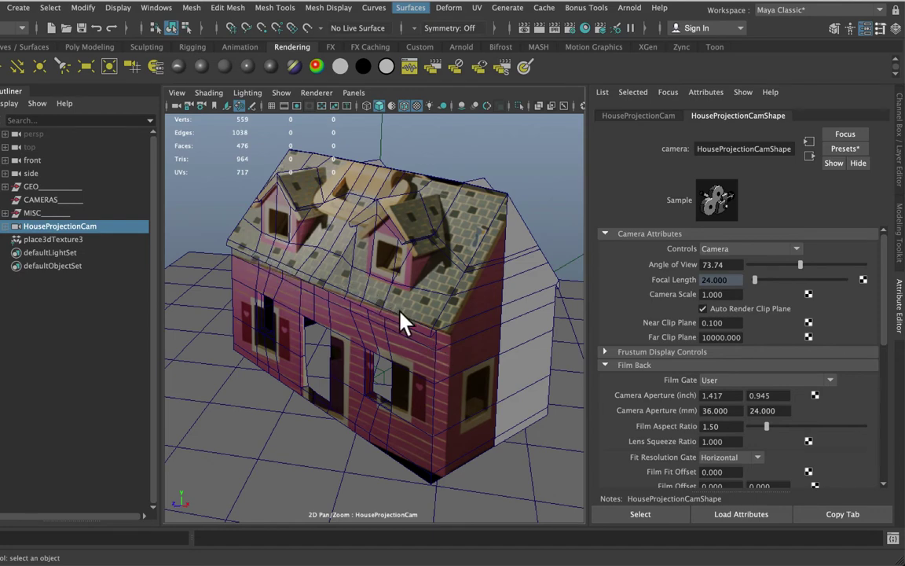
mouse_move(401, 323)
middle_mouse_down()
mouse_move(411, 315)
mouse_move(410, 323)
middle_mouse_up()
Toggle the panel grid overlay on and off, then deselect the projection camera
key("q")
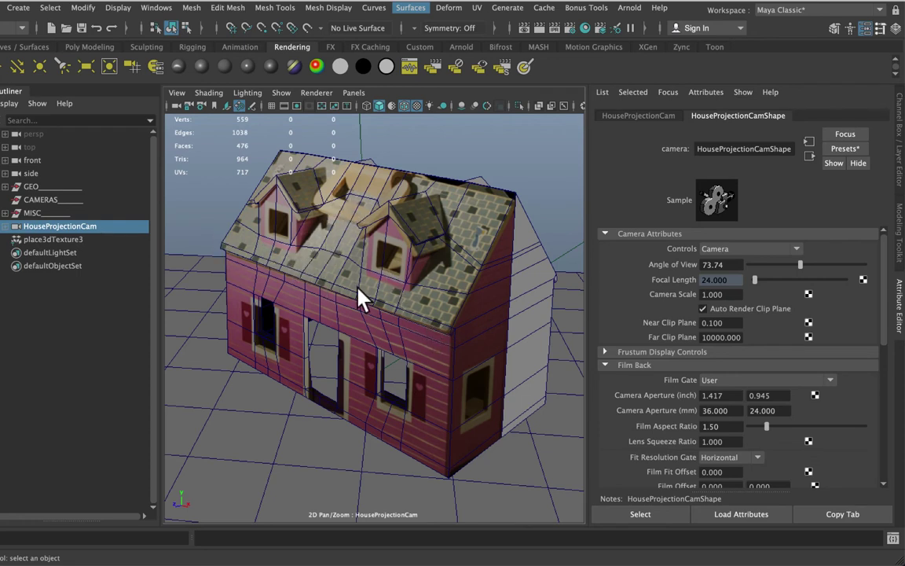
left_click(272, 106)
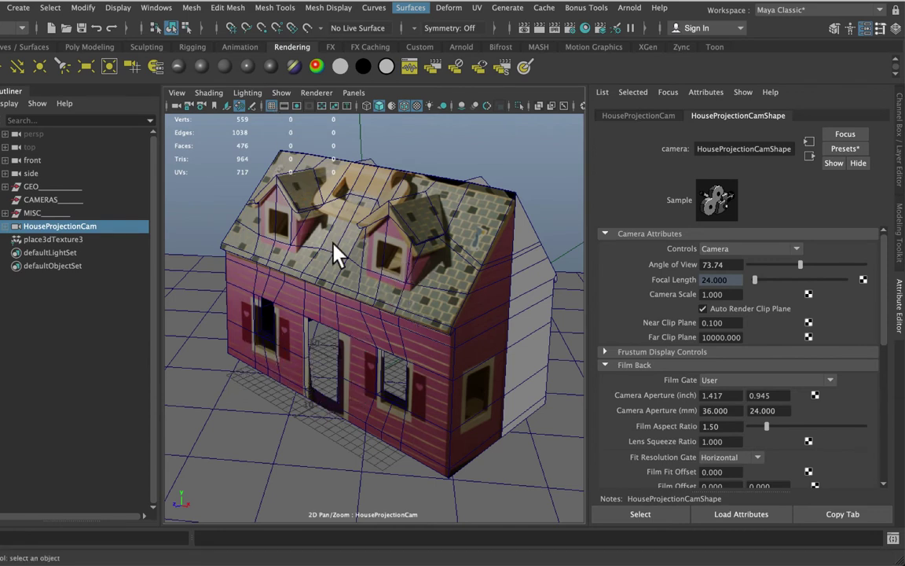
left_click(272, 106)
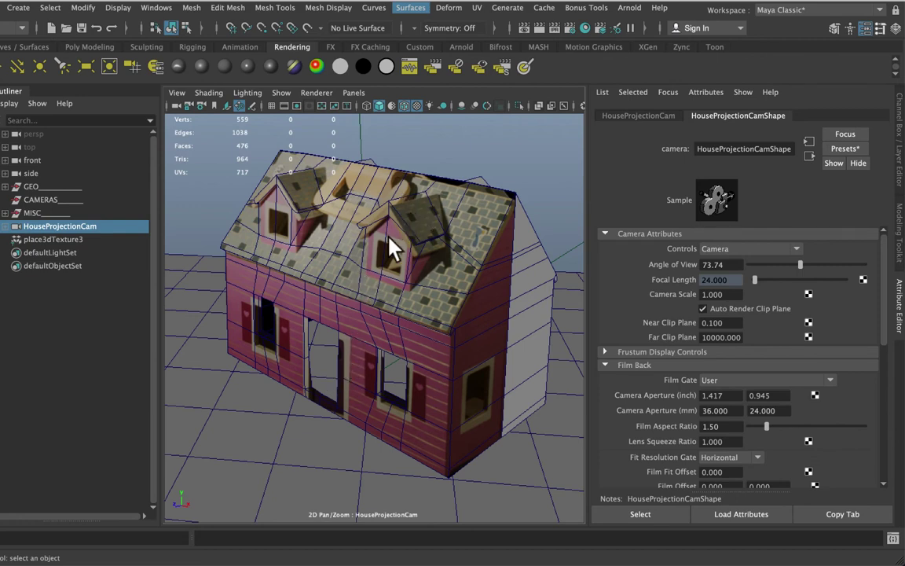
key("w")
left_click(220, 201)
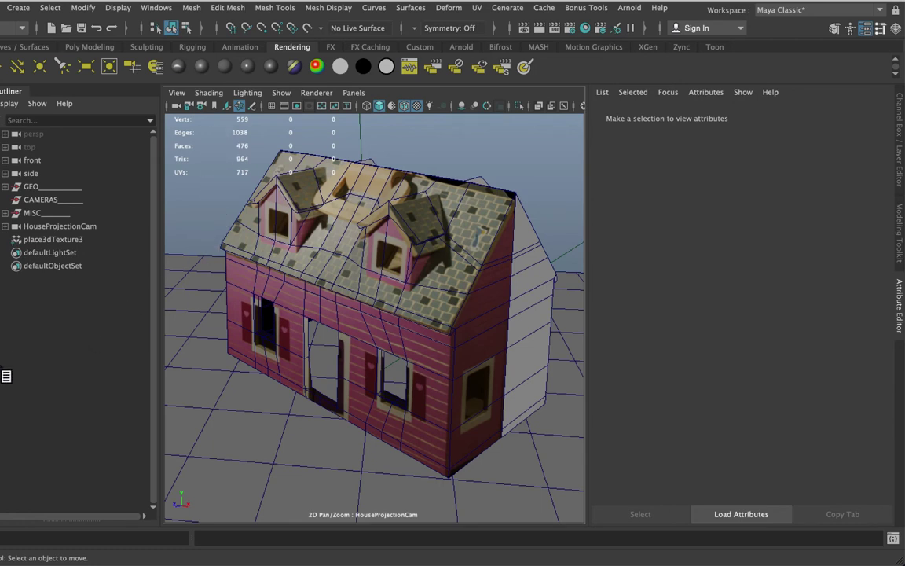
Split into two panes: HouseProjectionCam on the right, persp camera on the left
left_click(0, 338)
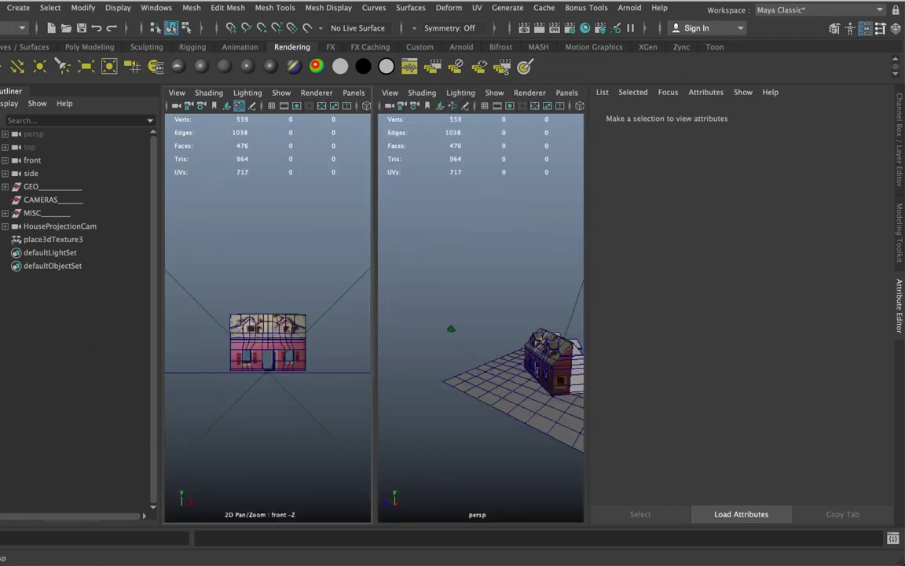
left_click(566, 99)
mouse_move(570, 106)
left_click(766, 107)
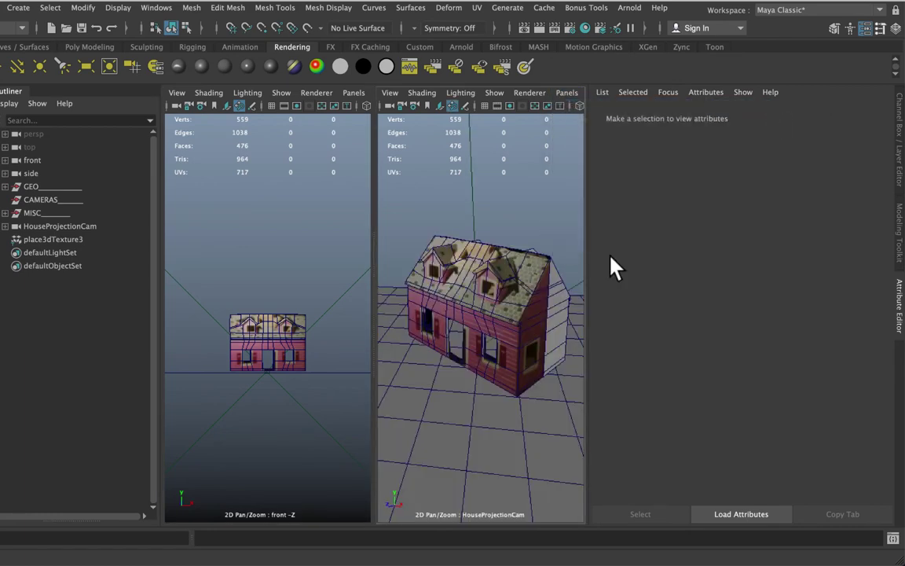
left_click(353, 94)
mouse_move(369, 103)
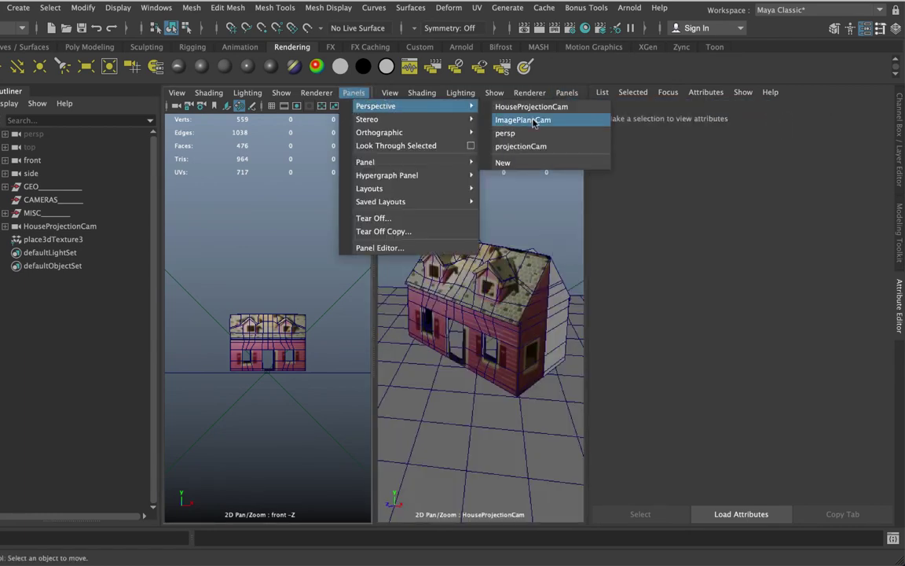
left_click(514, 134)
Hide the Attribute Editor and select the projection camera in the persp view
left_click_drag(326, 289, 257, 357, "alt")
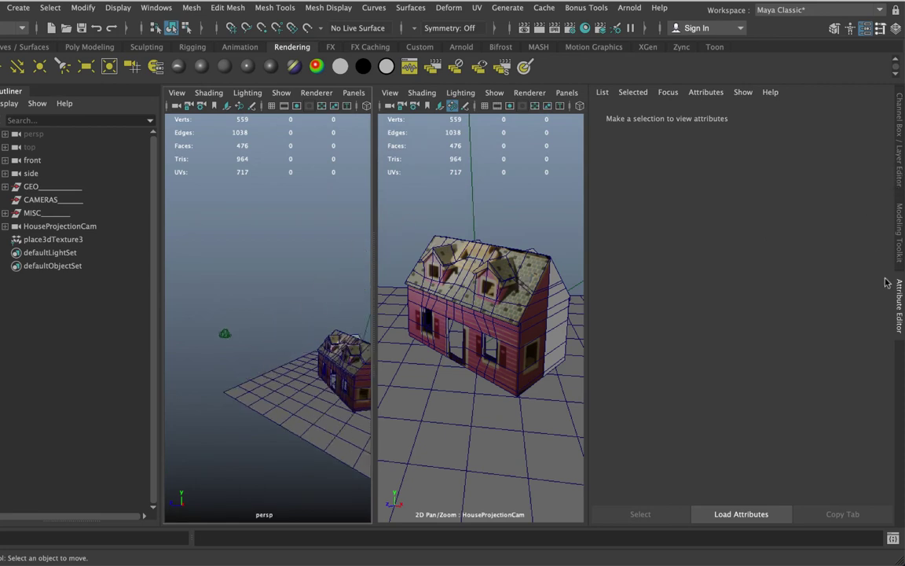
left_click(900, 297)
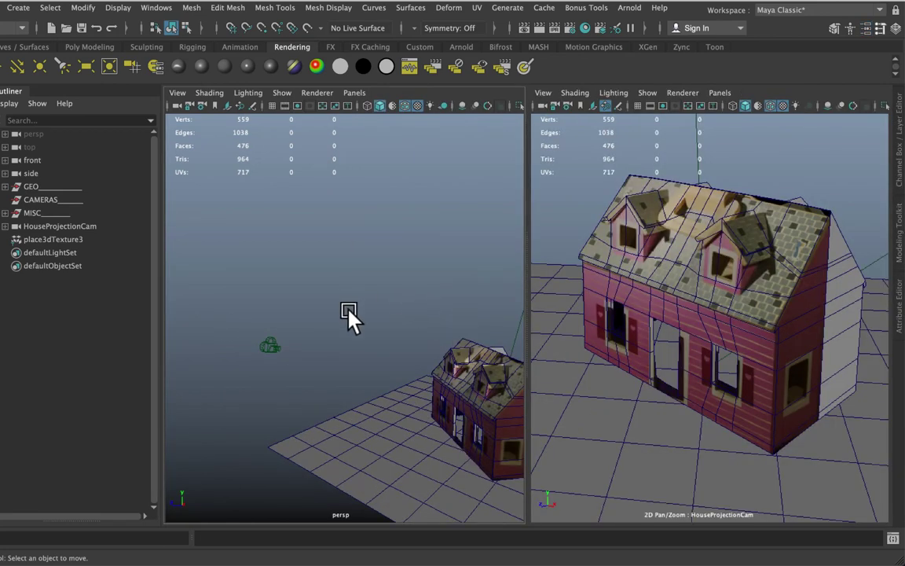
left_click_drag(347, 314, 317, 289, "alt")
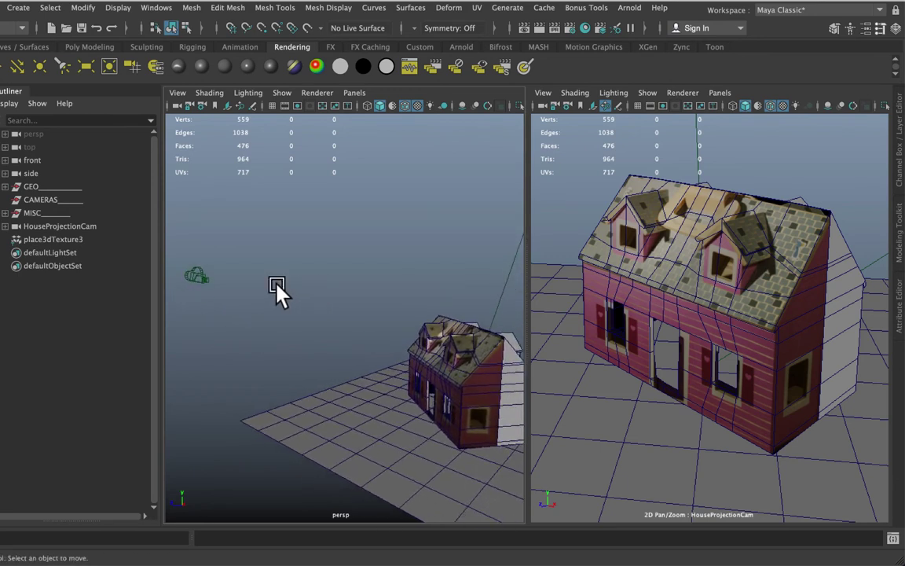
left_click(196, 281)
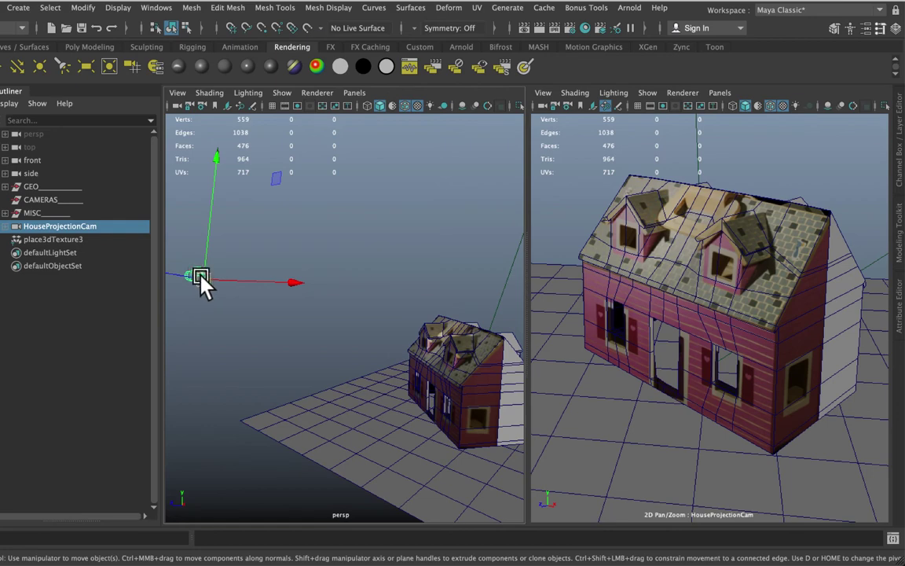
Rotate the projection camera slightly to realign the projected house texture
key("e")
mouse_move(299, 196)
left_mouse_down()
mouse_move(287, 177)
mouse_move(292, 191)
left_mouse_up()
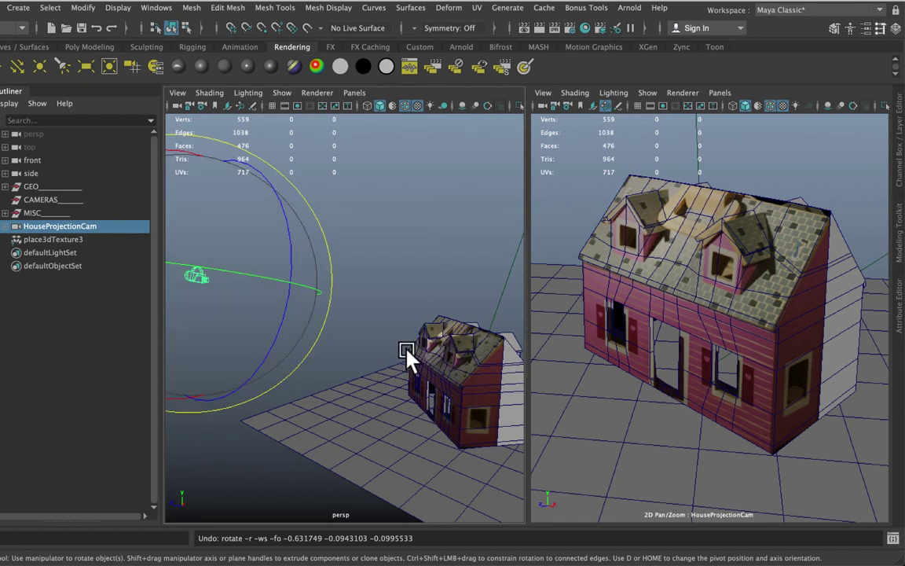
left_click(201, 277)
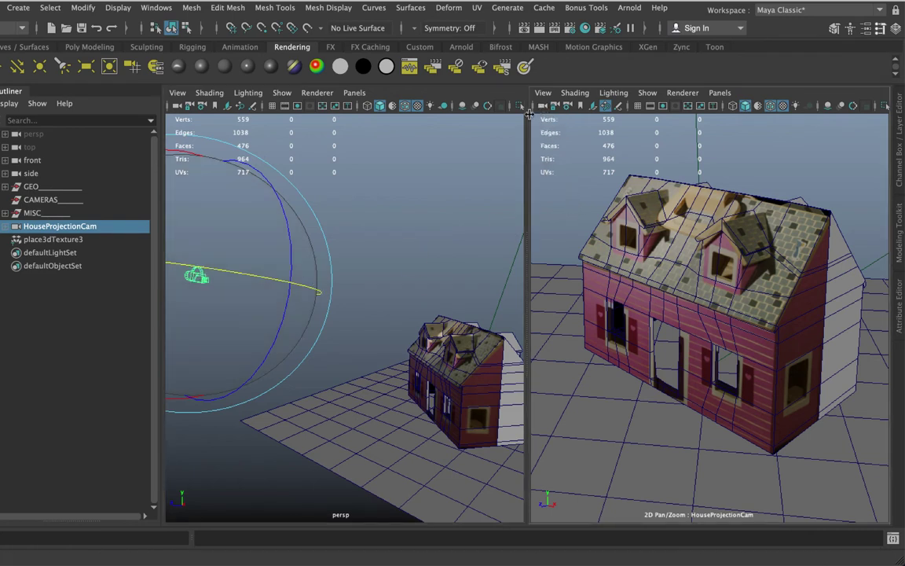
key("w")
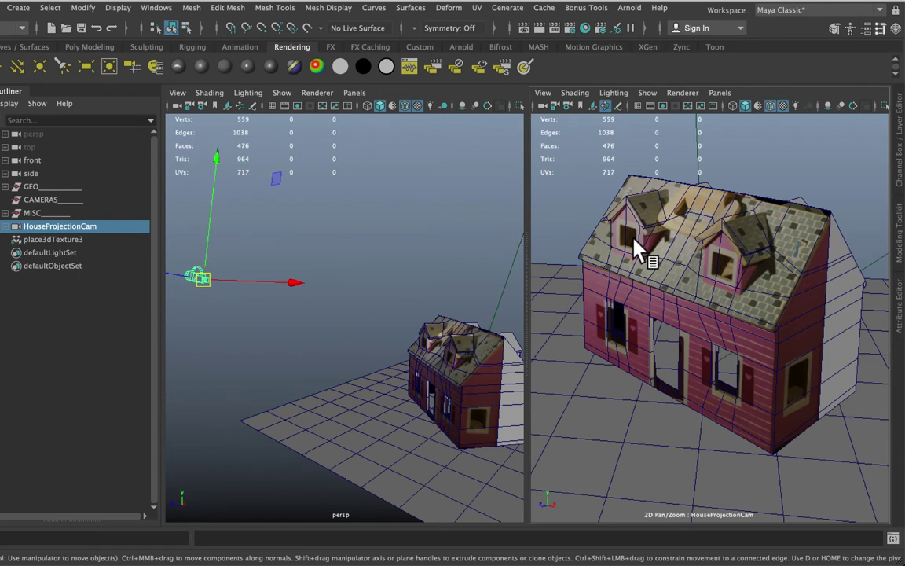
Snap the projection camera's pivot to the roof's front corner vertex and maximize the persp view
key("d")
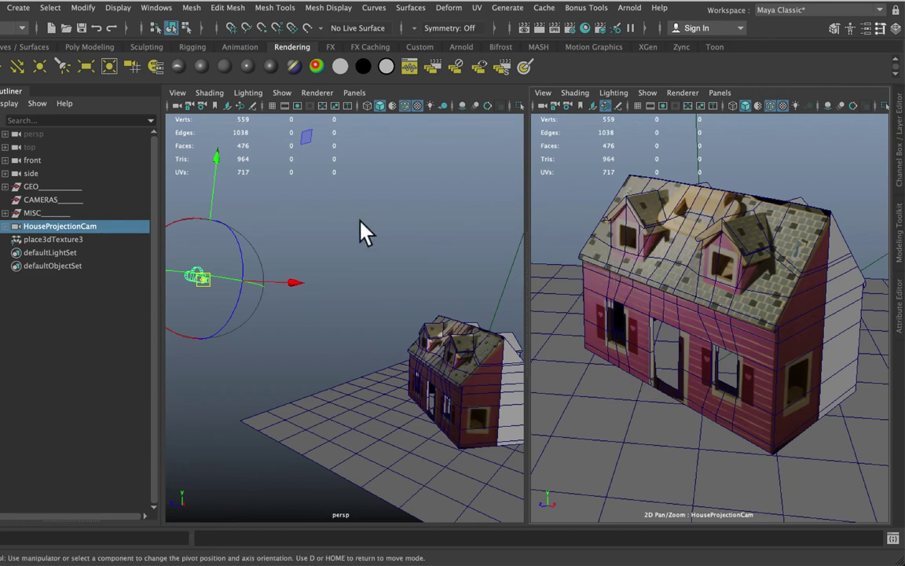
key("v")
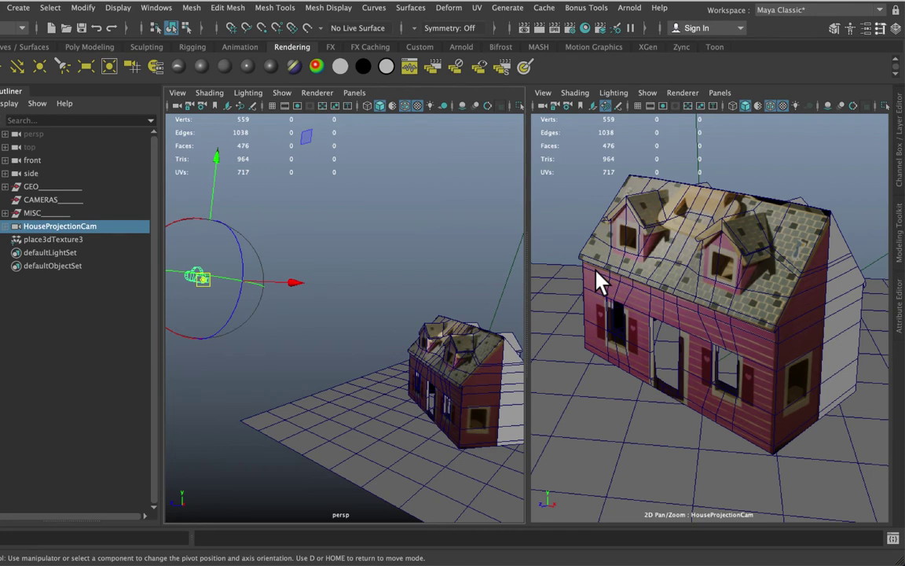
key("v")
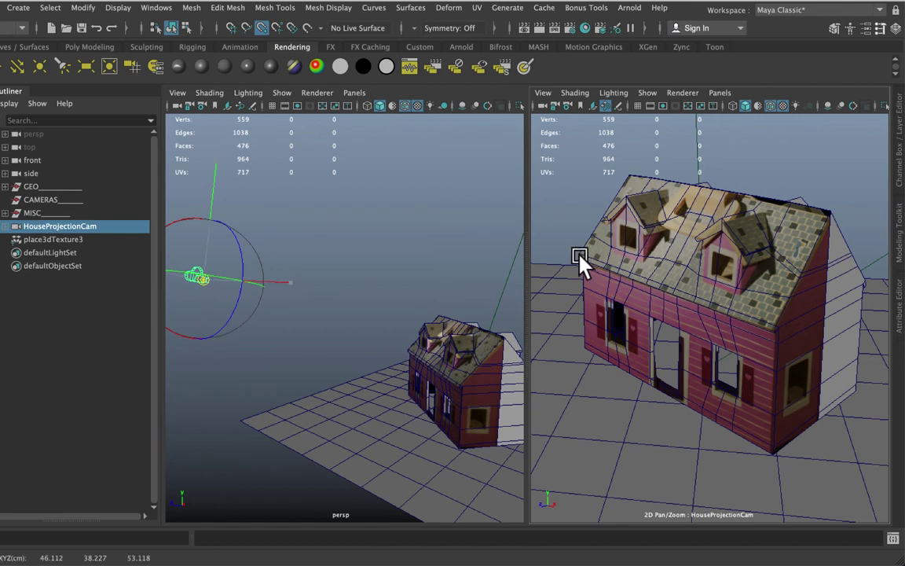
left_click(579, 262)
left_click_drag(579, 261, 576, 260)
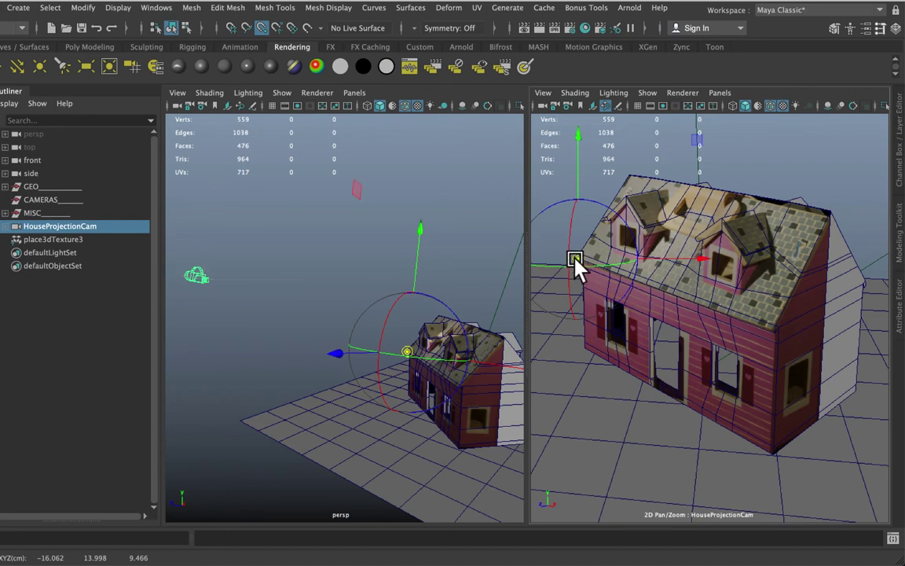
key("w")
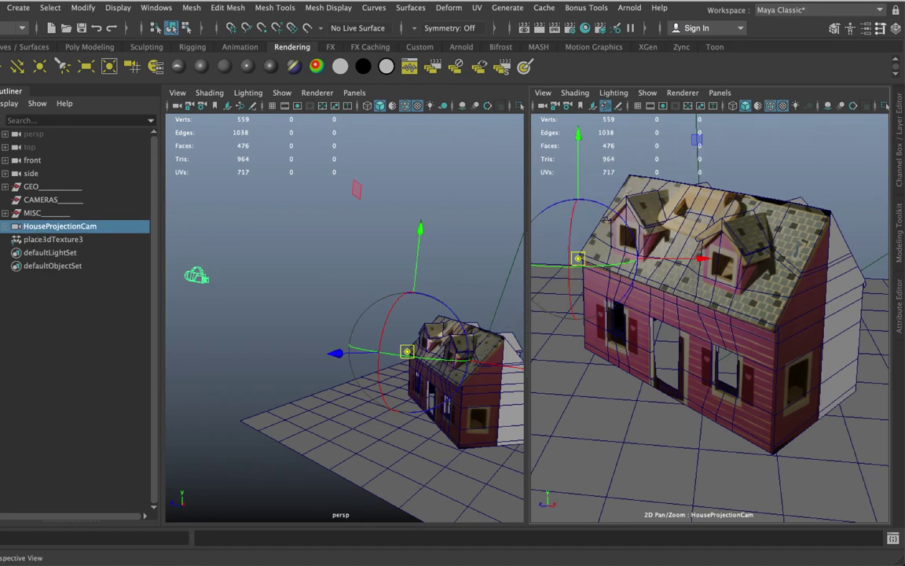
key("space")
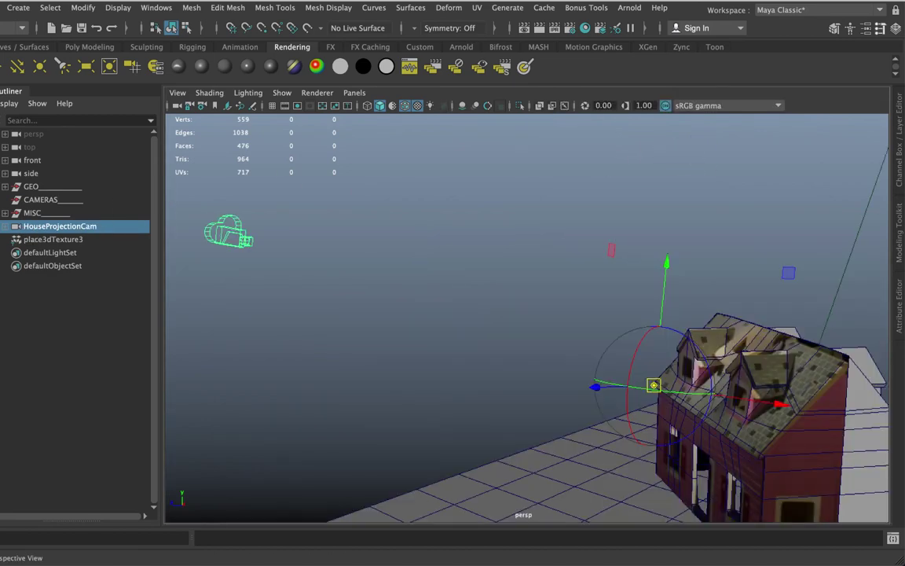
Look through HouseProjectionCam in the viewport by dragging it in from the Outliner
left_click(354, 93)
left_click(359, 93)
left_click(359, 93)
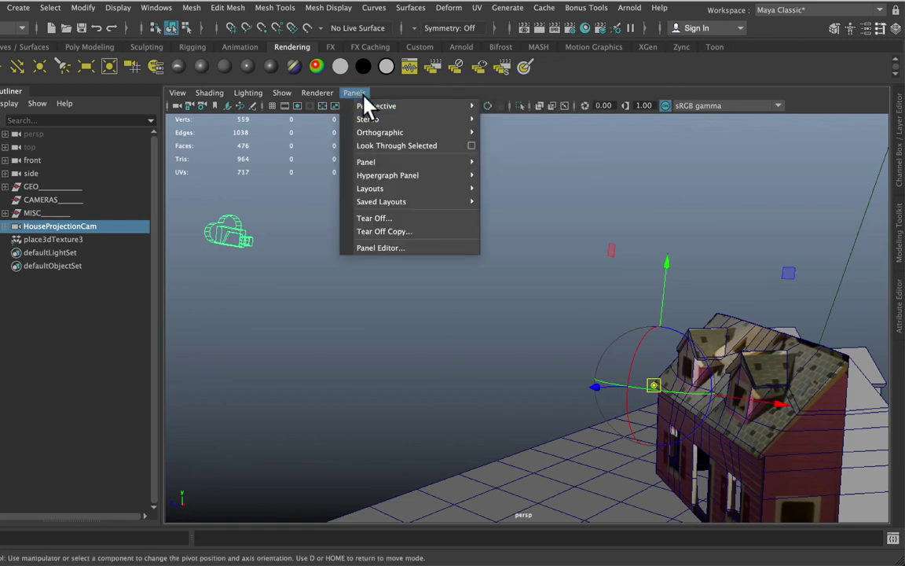
left_click(323, 116)
double_click(55, 226)
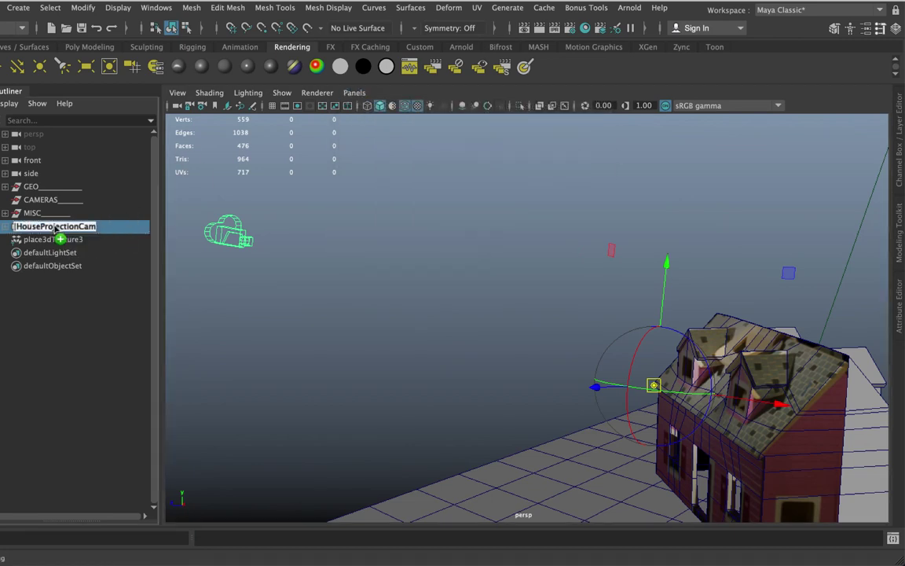
left_click_drag(55, 228, 364, 262)
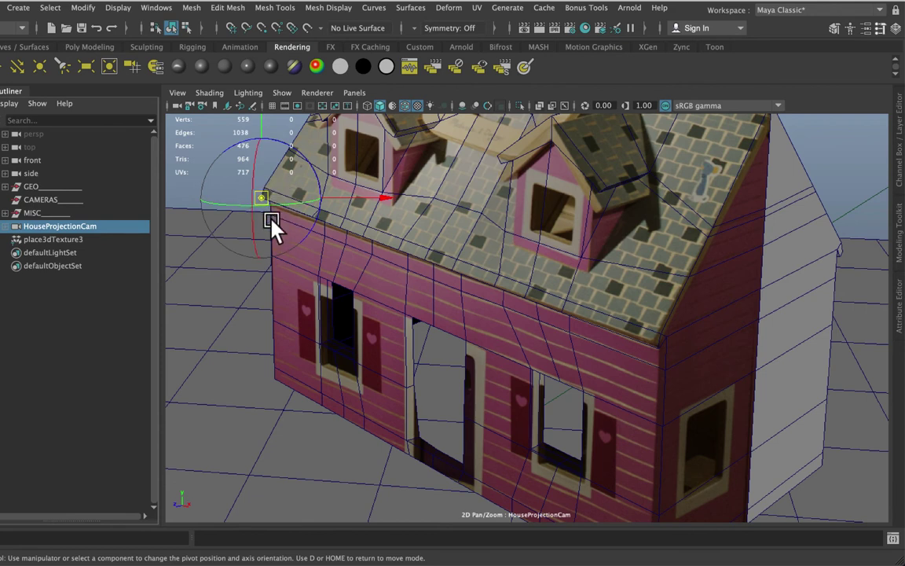
Rotate the camera slightly and show its transform values (translate 46.112, 38.227, 53.118)
key("e")
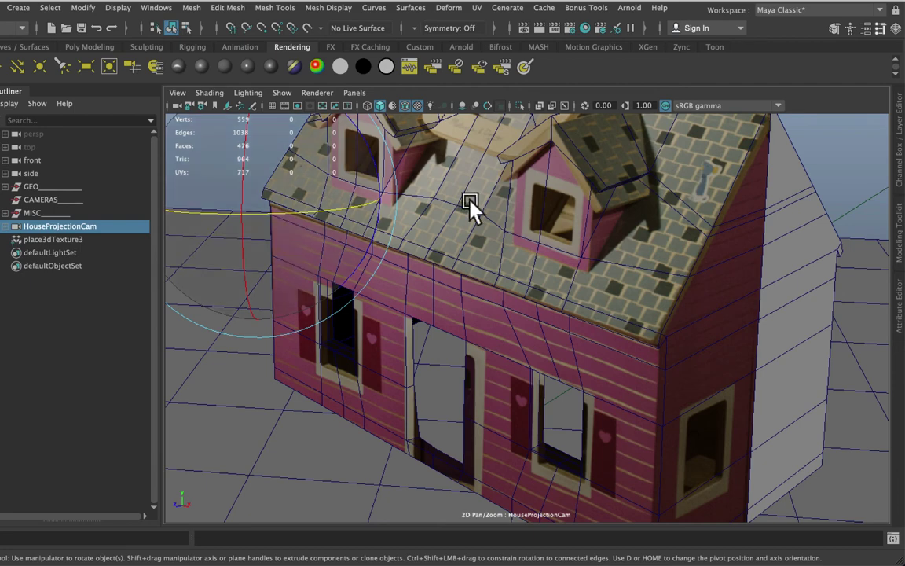
left_click(900, 318)
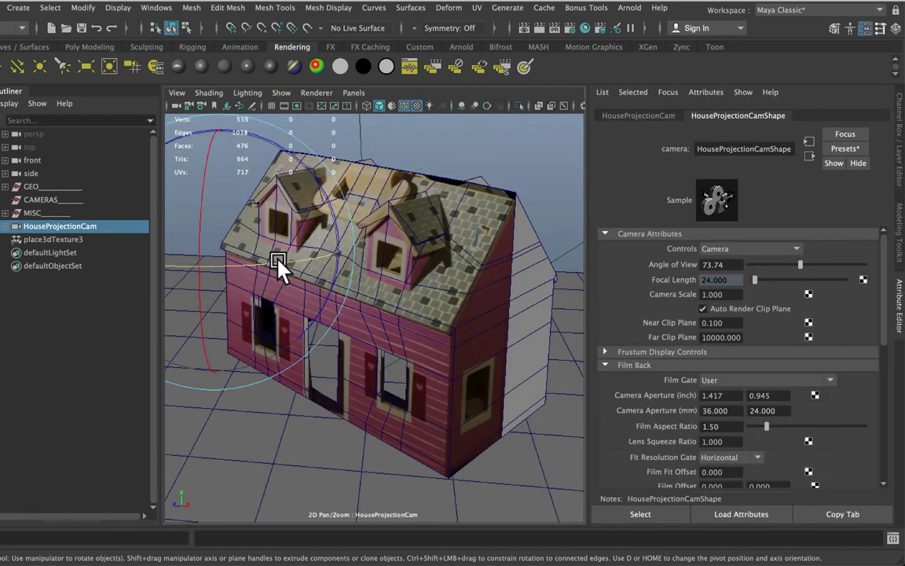
key("ctrl+z")
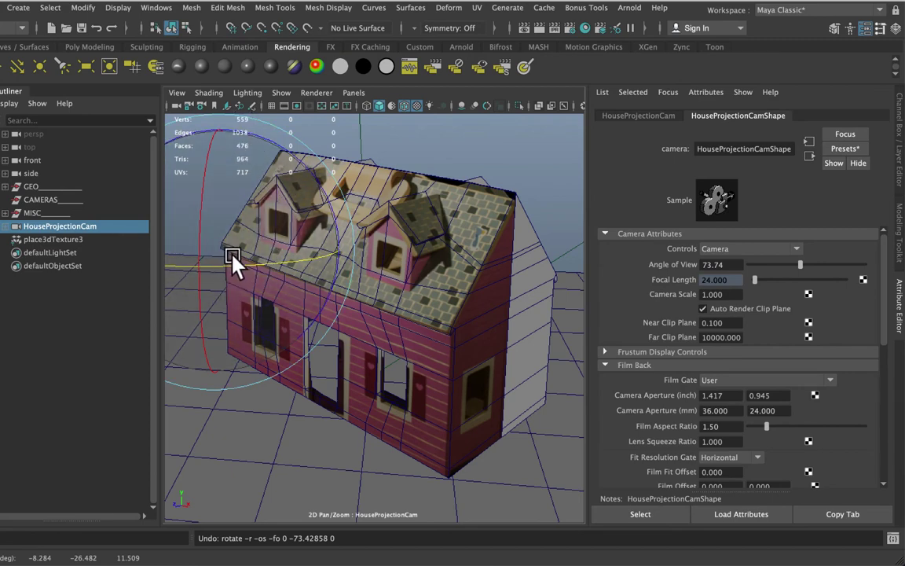
left_click(646, 119)
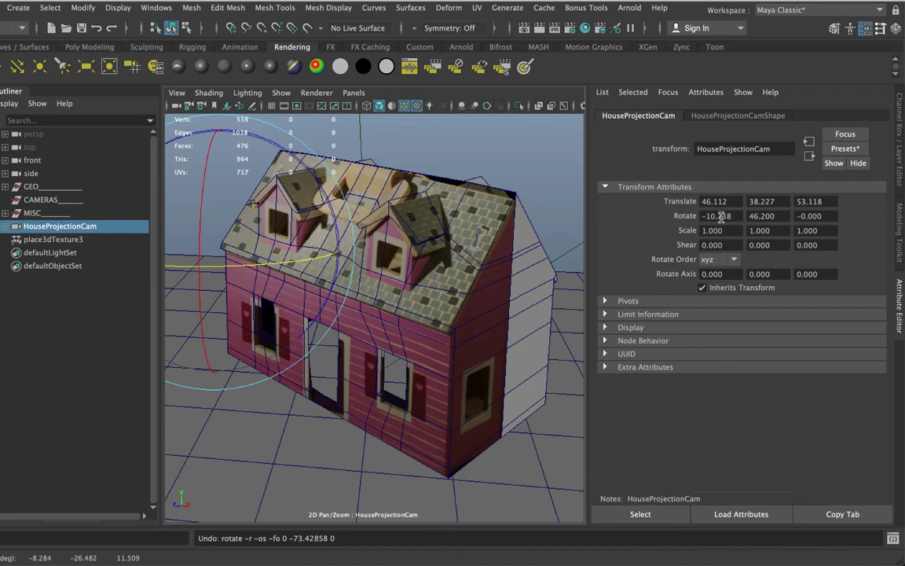
Adjust HouseProjectionCam to rotate -11.378, 45.600, 0.070 and translate X/Y 46.192, 38.197
left_click_drag(720, 217, 748, 230, "ctrl")
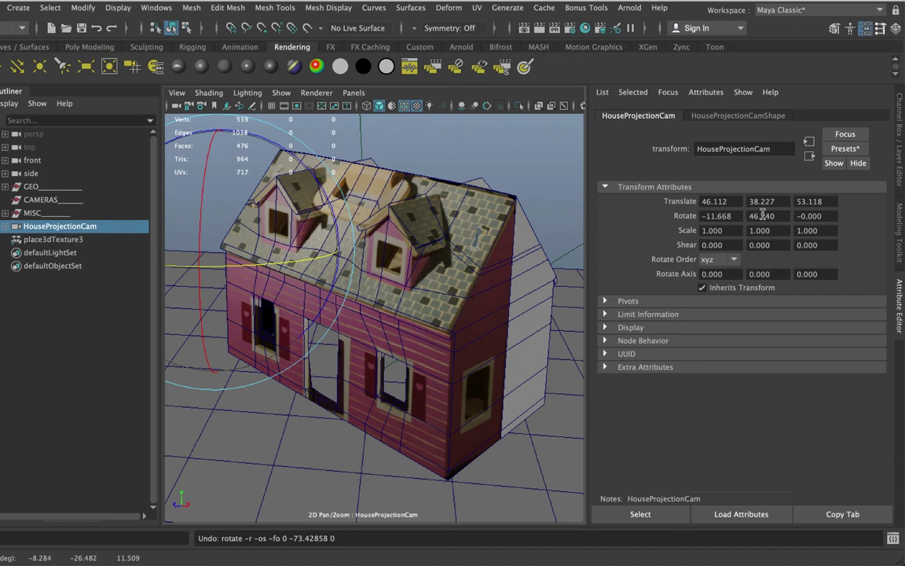
left_click_drag(761, 215, 751, 218, "ctrl")
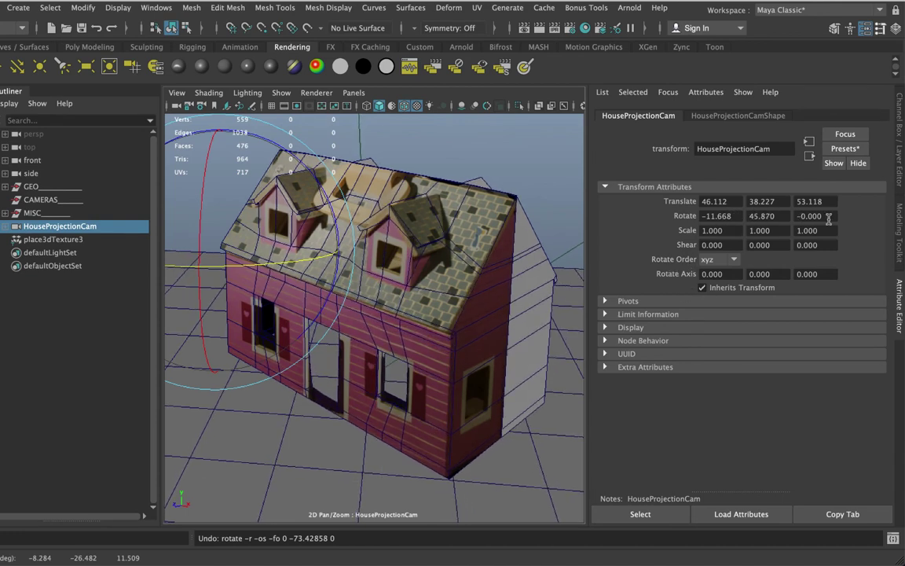
left_click_drag(828, 218, 811, 220, "ctrl")
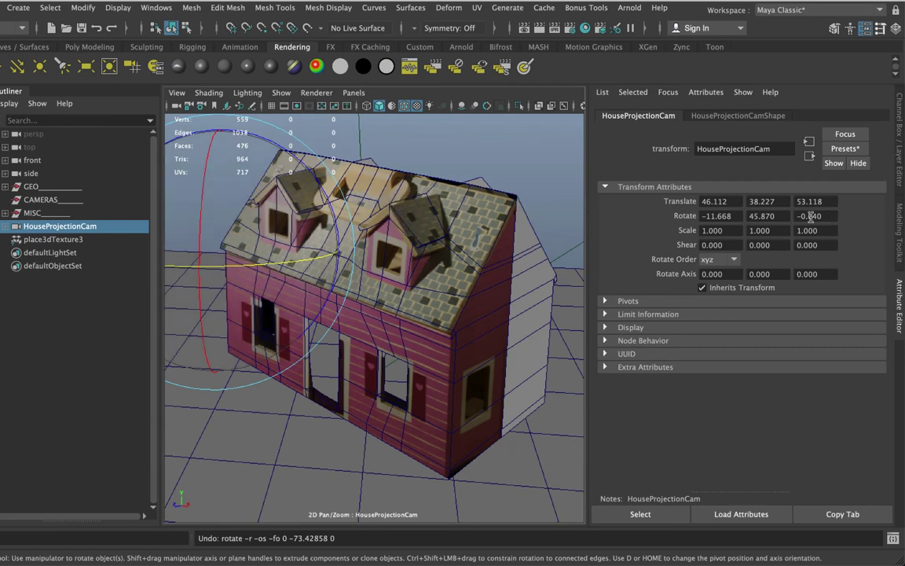
left_click_drag(814, 216, 715, 220, "ctrl")
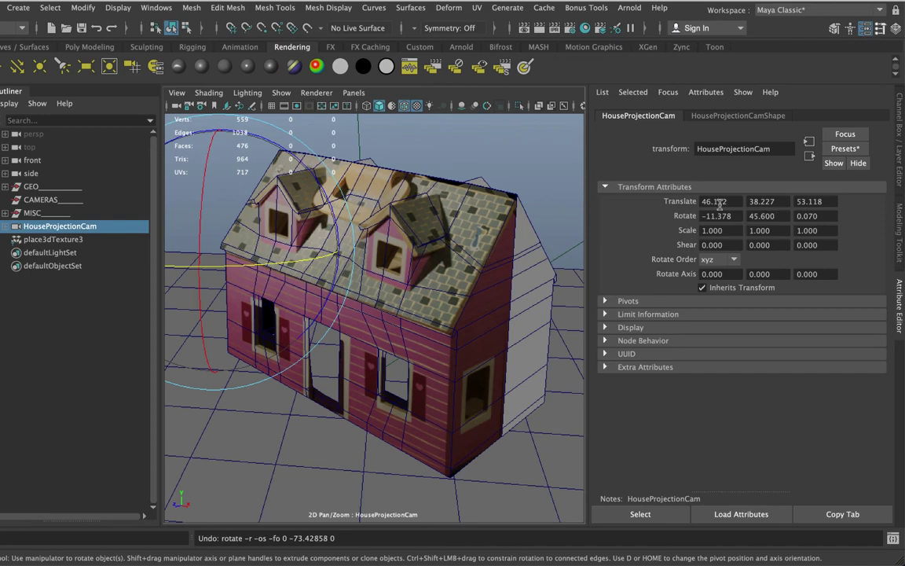
left_click_drag(691, 201, 694, 201, "ctrl")
left_click_drag(759, 202, 757, 202, "ctrl")
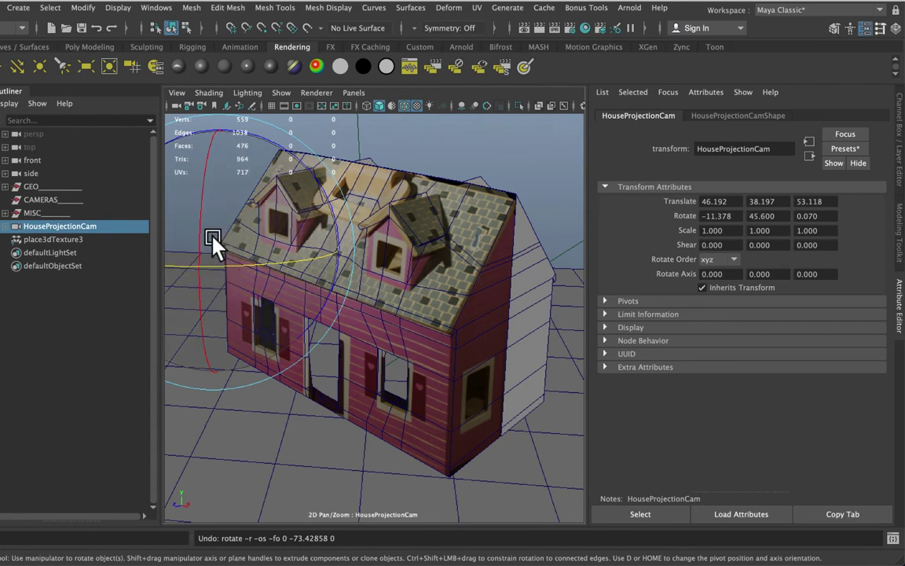
left_click_drag(225, 248, 375, 310)
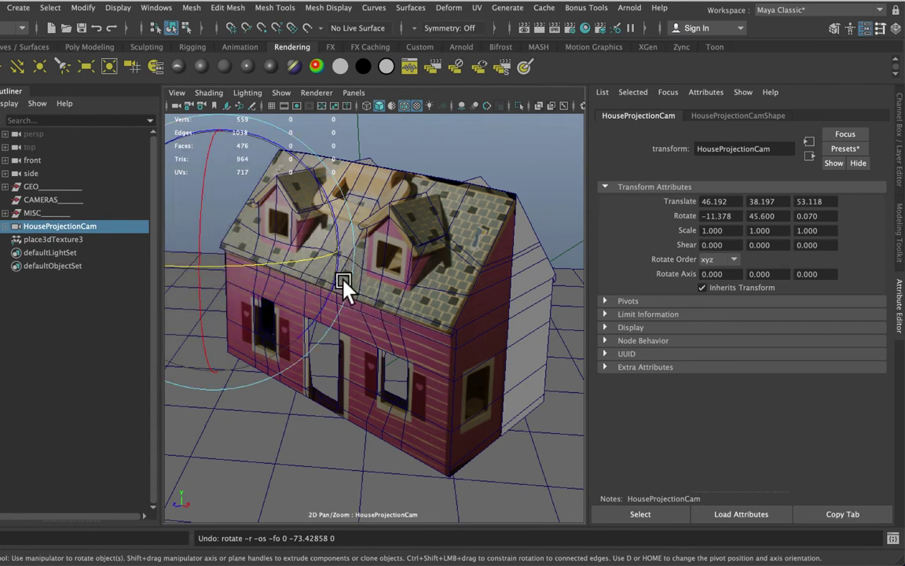
Snap the camera pivot to the front eave corner vertex where roof meets side wall
key("d")
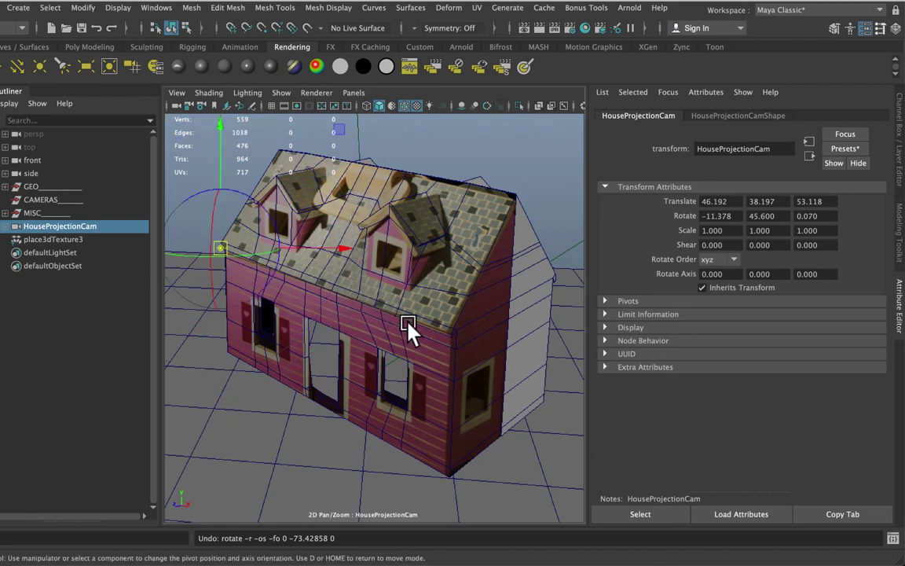
key("v")
left_click(448, 330)
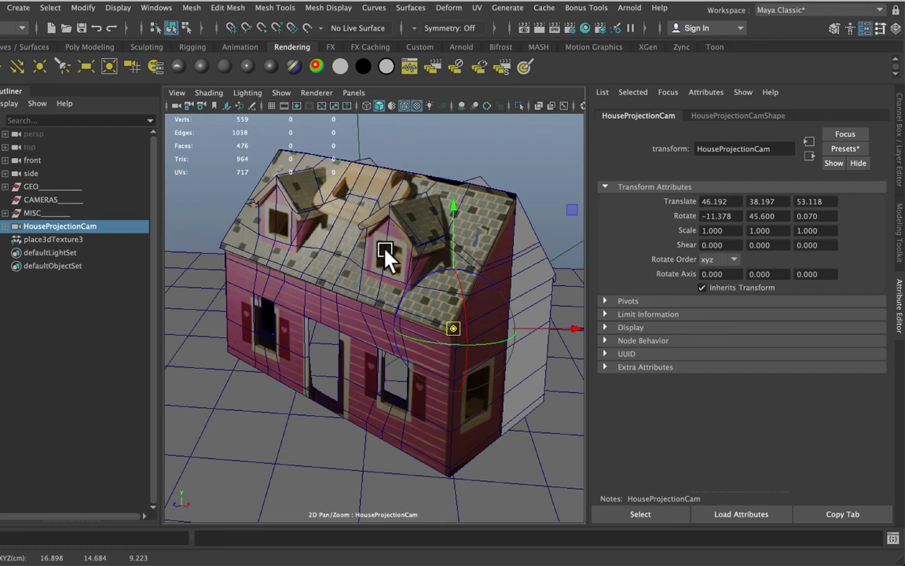
key("d")
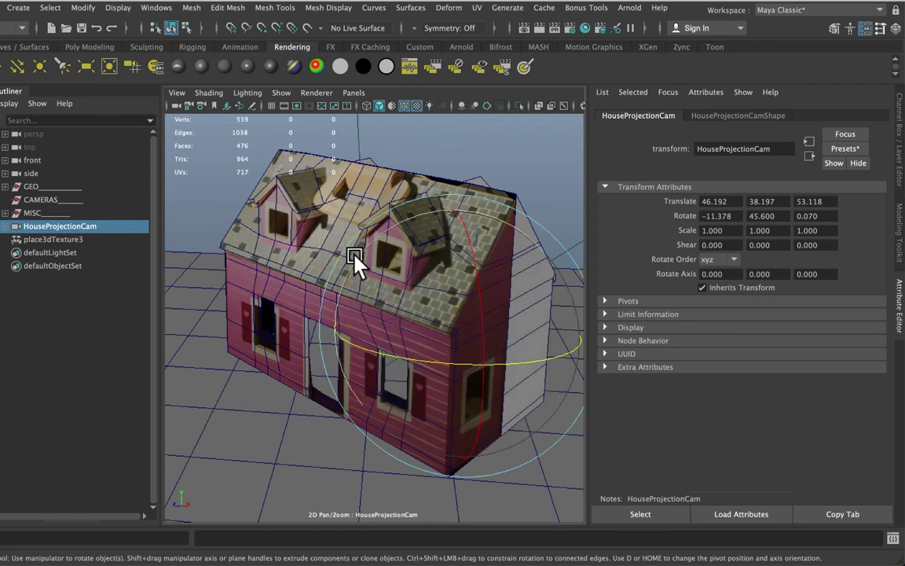
key("w")
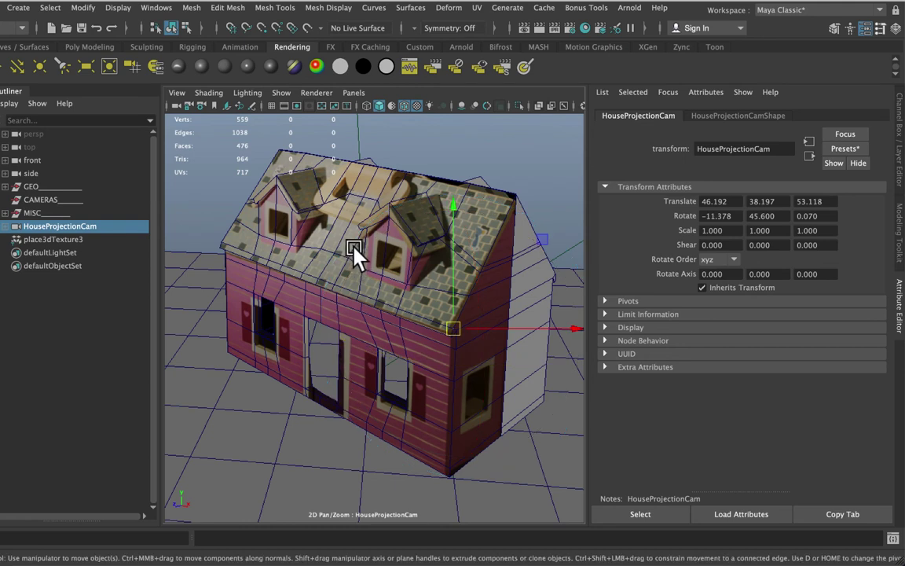